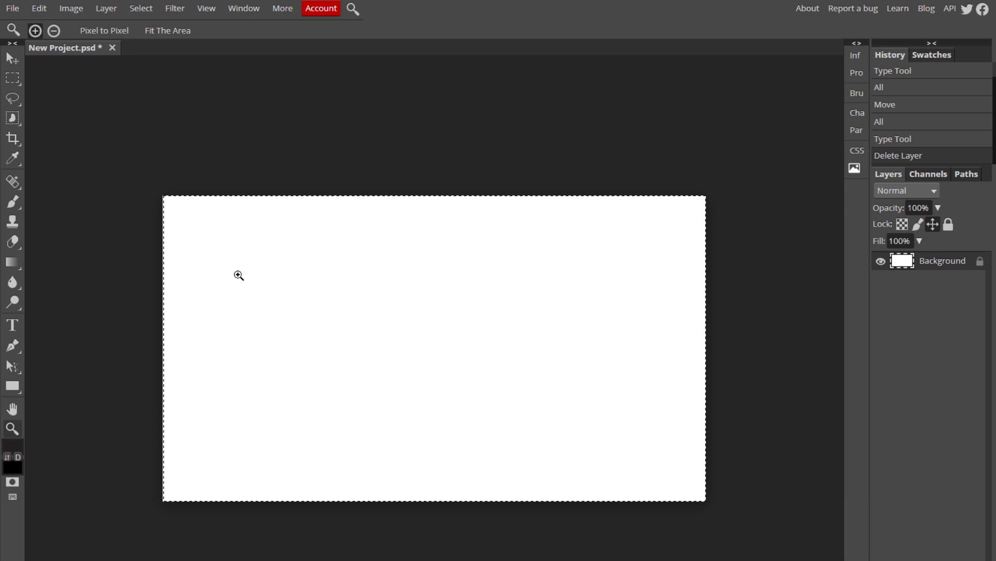
Type a large letter C as a new text layer on the canvas
click(13, 325)
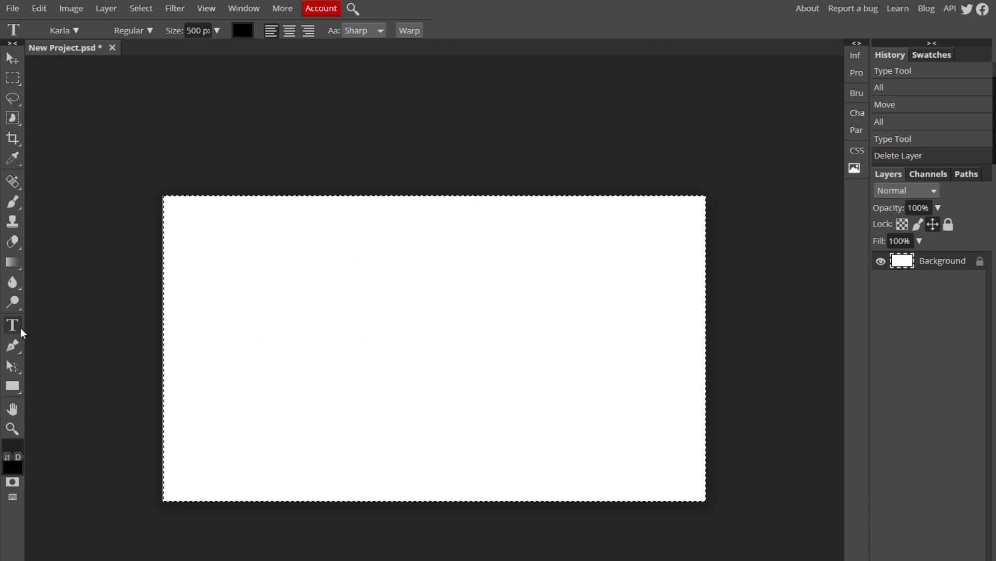
click(378, 347)
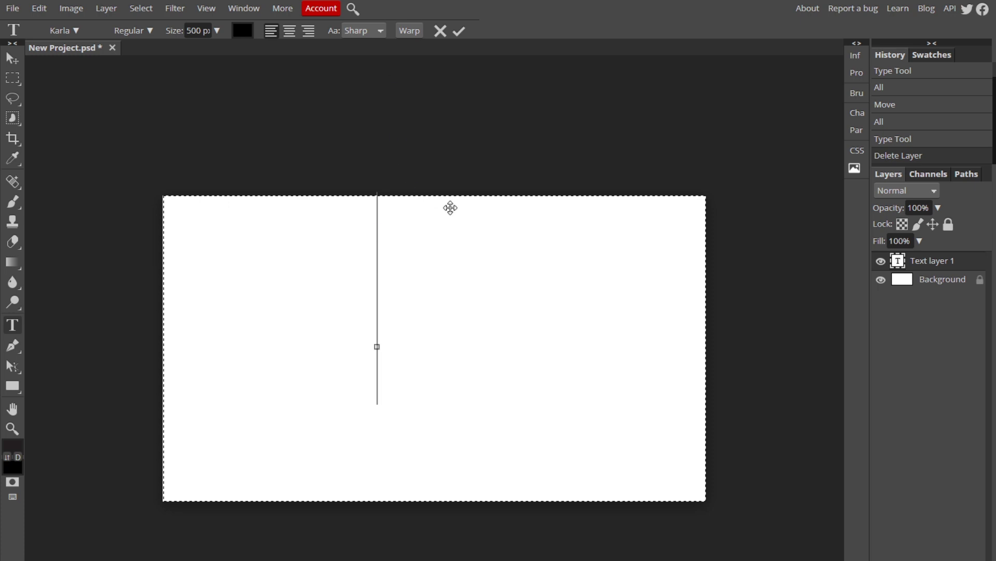
text(C)
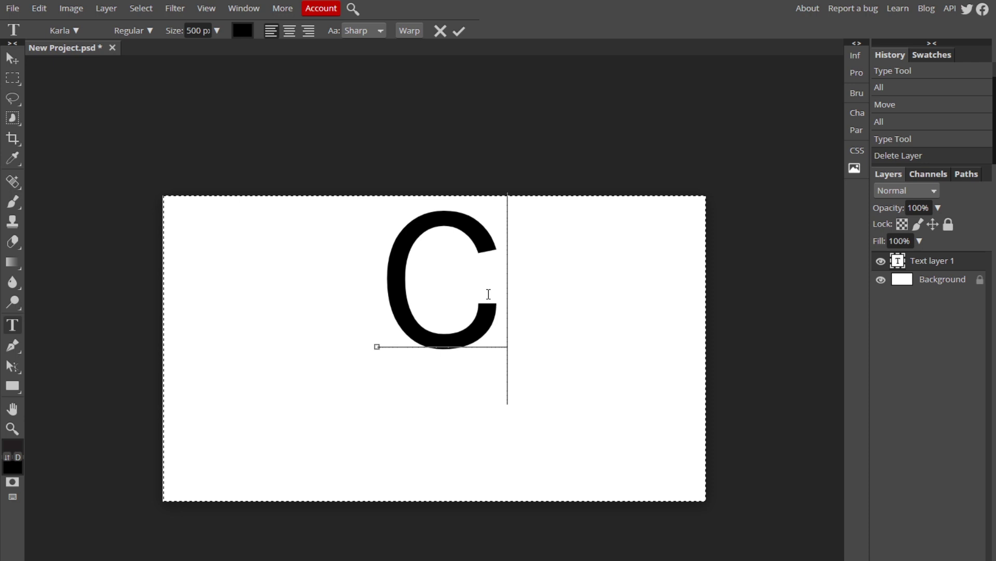
key(ctrl+a)
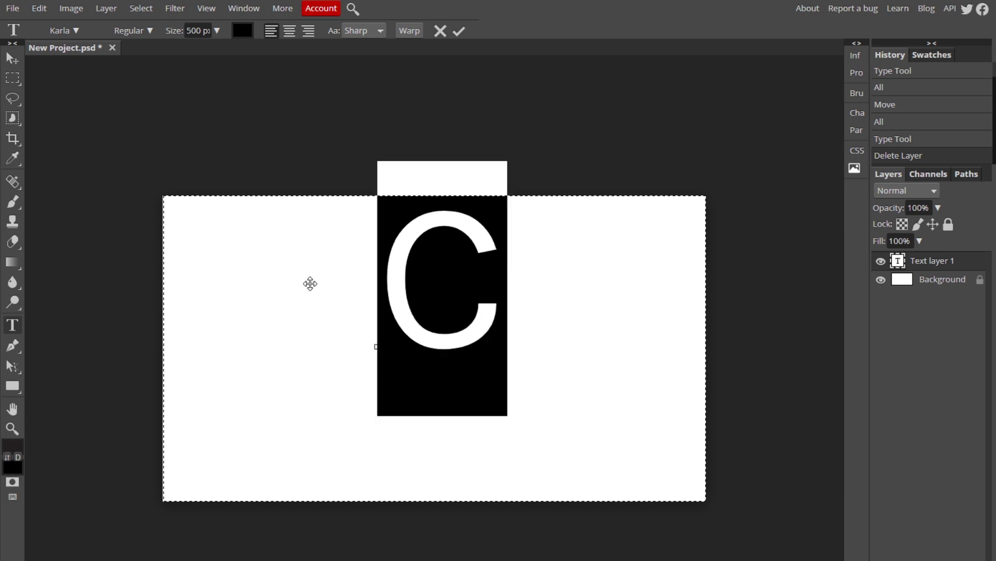
Set the C to the Karla font, commit it, and move it near the canvas centre
click(78, 31)
text(karla)
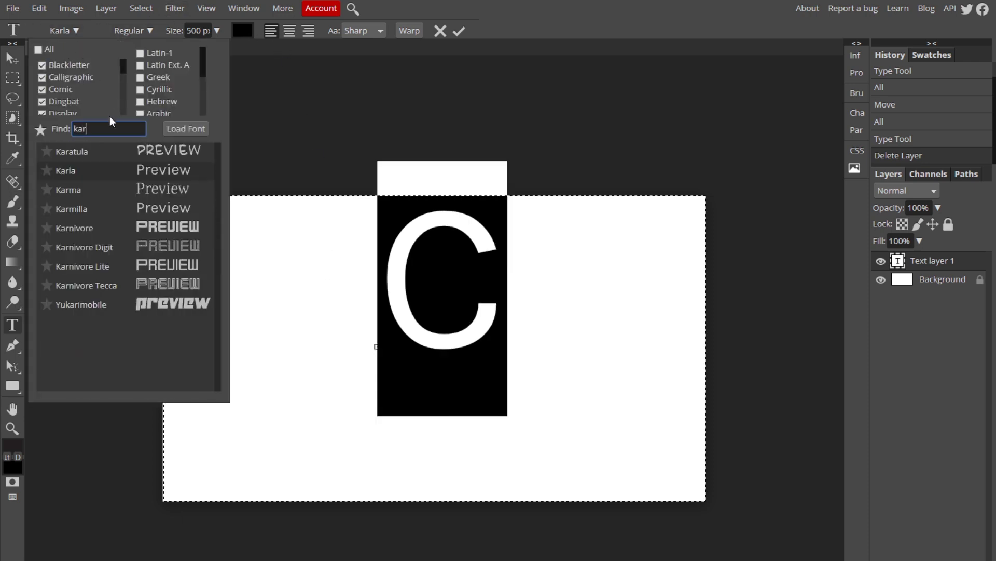
click(154, 154)
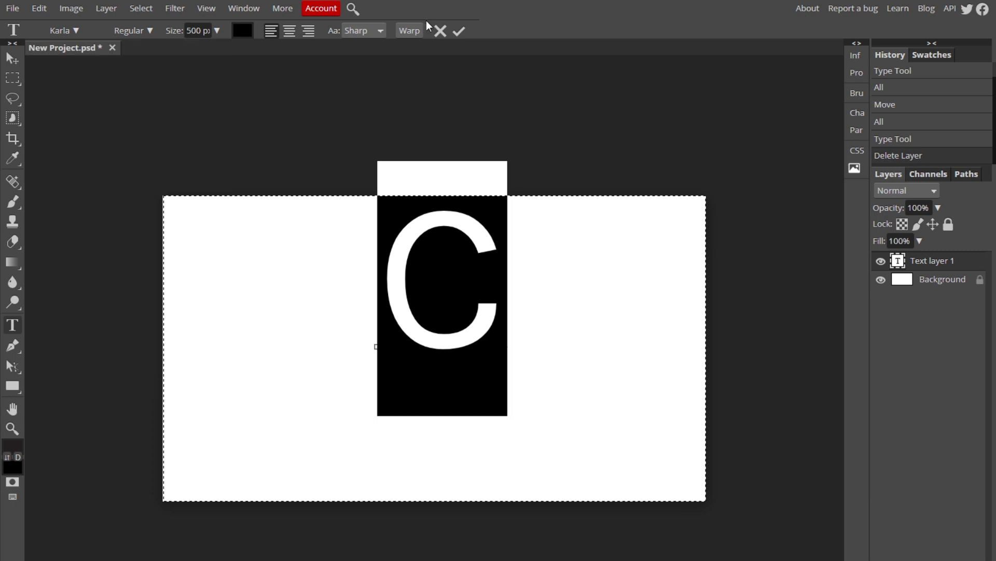
click(457, 32)
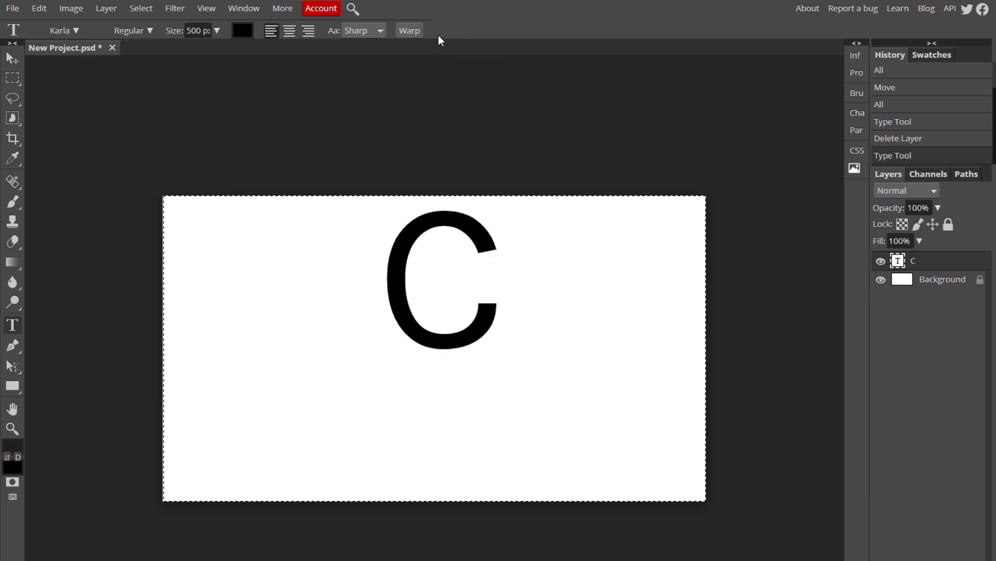
click(12, 58)
drag(427, 227, 426, 291)
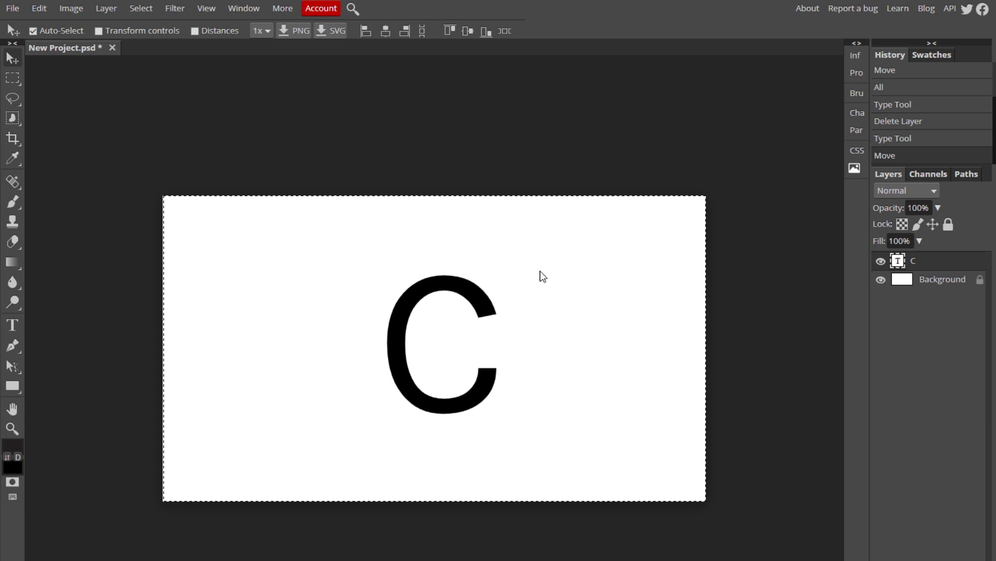
Give the C layer a white outer stroke of 11 px
double_click(975, 269)
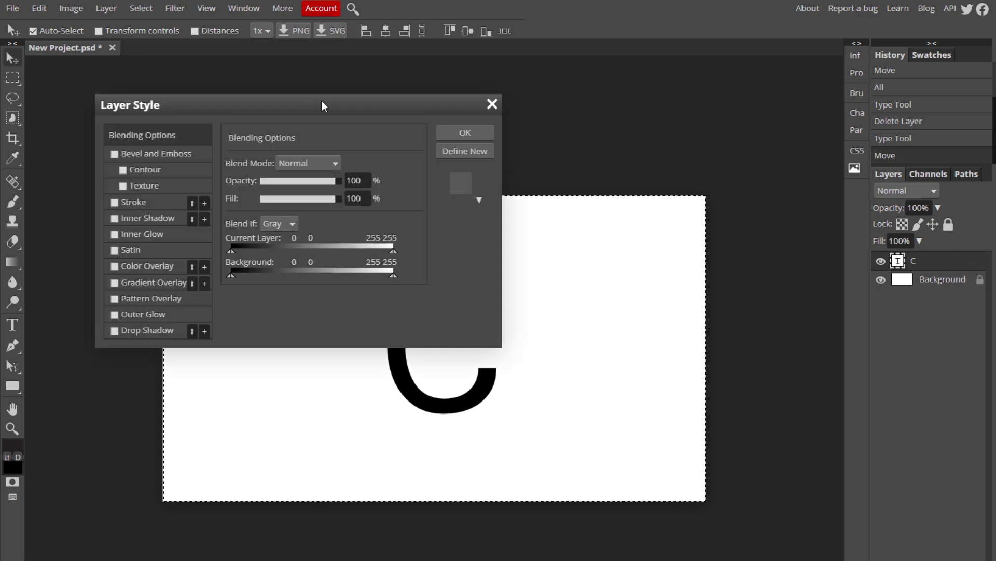
drag(323, 102, 953, 100)
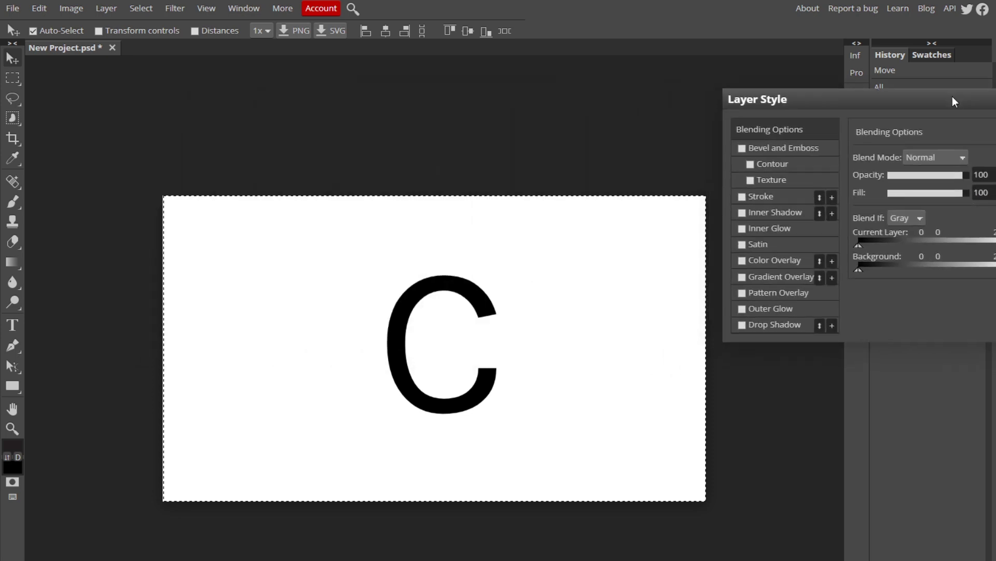
click(742, 196)
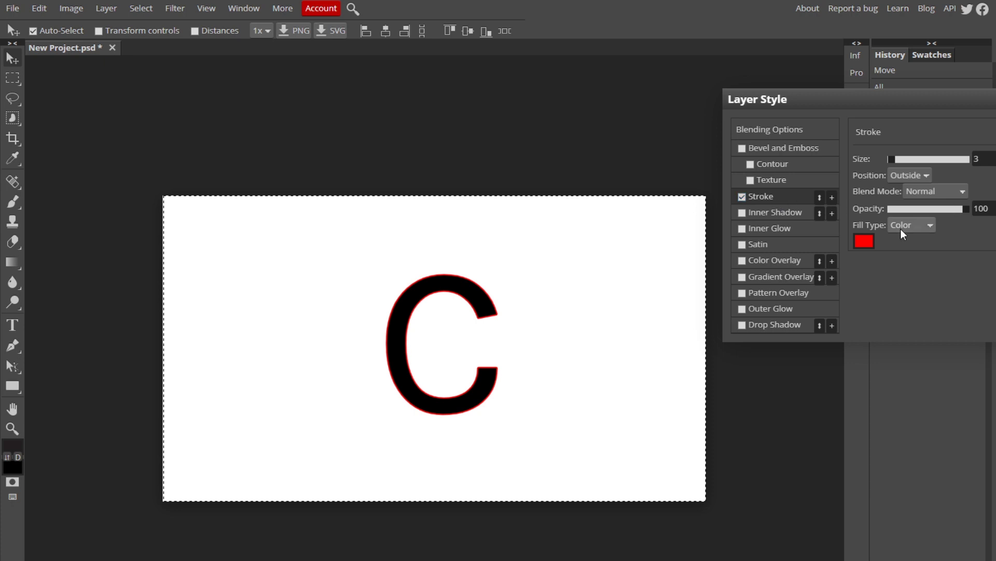
click(864, 241)
mouse_move(345, 276)
mouse_down()
mouse_move(324, 189)
mouse_move(649, 136)
mouse_up()
click(726, 301)
drag(892, 165, 895, 161)
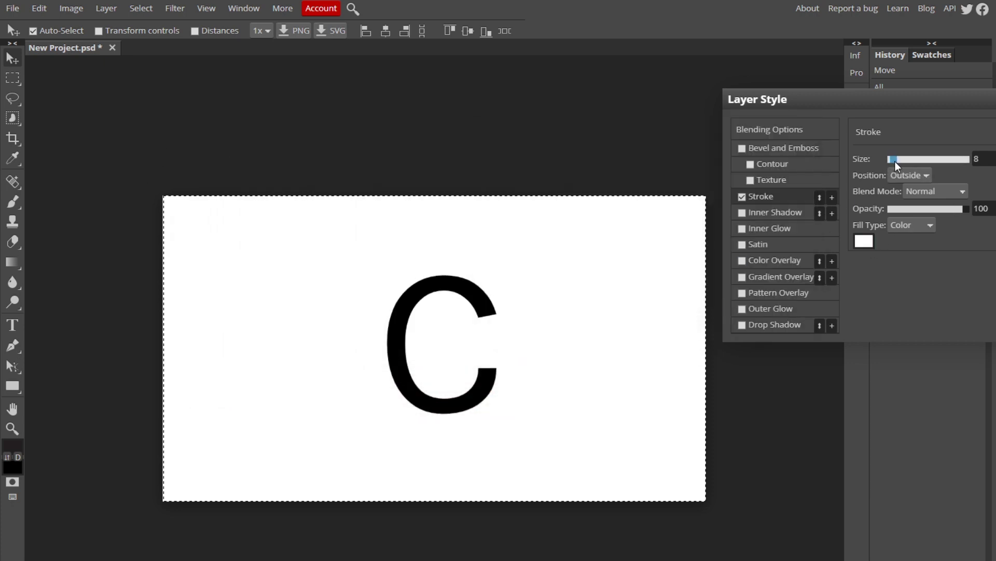
key(Return)
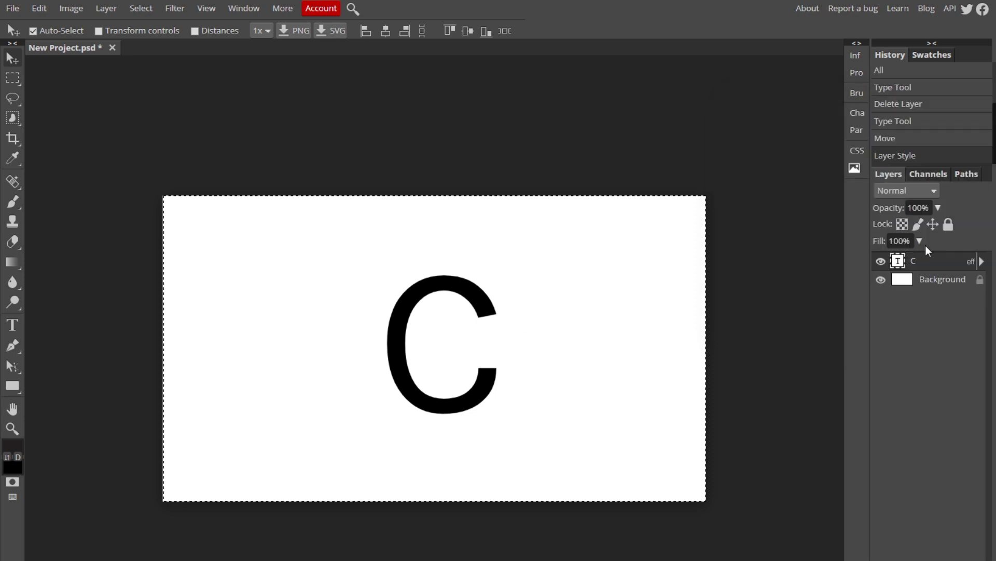
Unlock the Background layer and cover it with a black Color Overlay
click(979, 279)
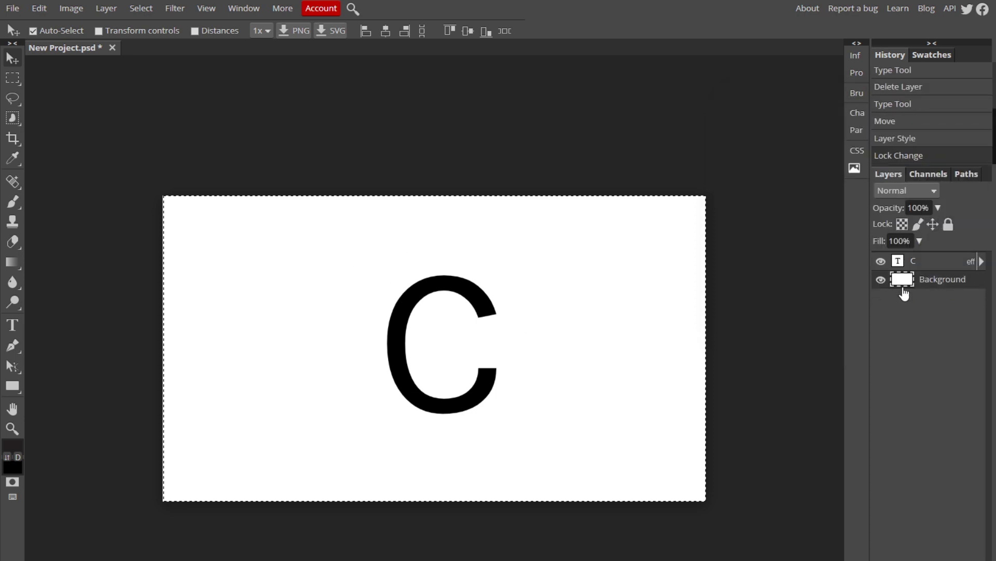
double_click(947, 290)
double_click(982, 289)
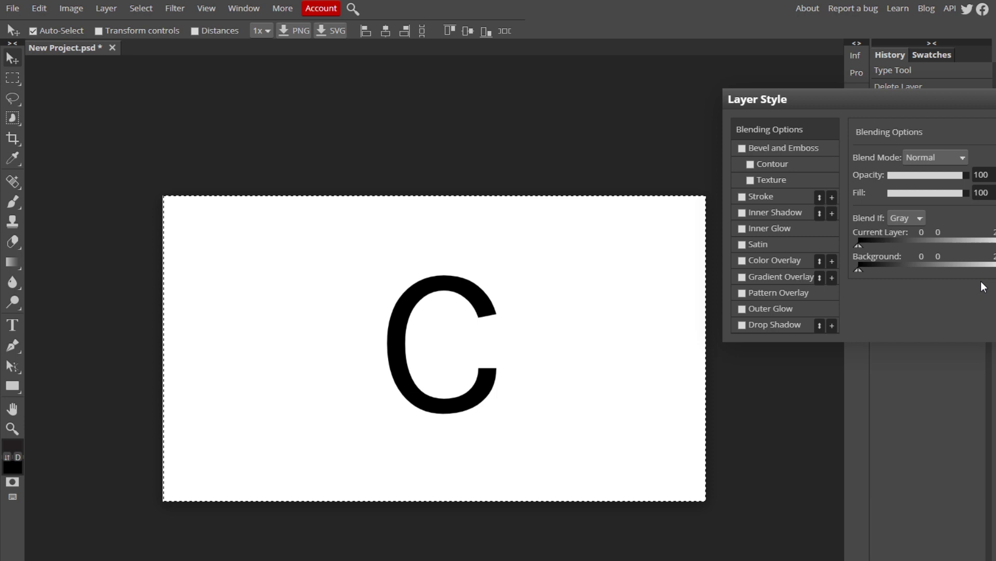
click(742, 261)
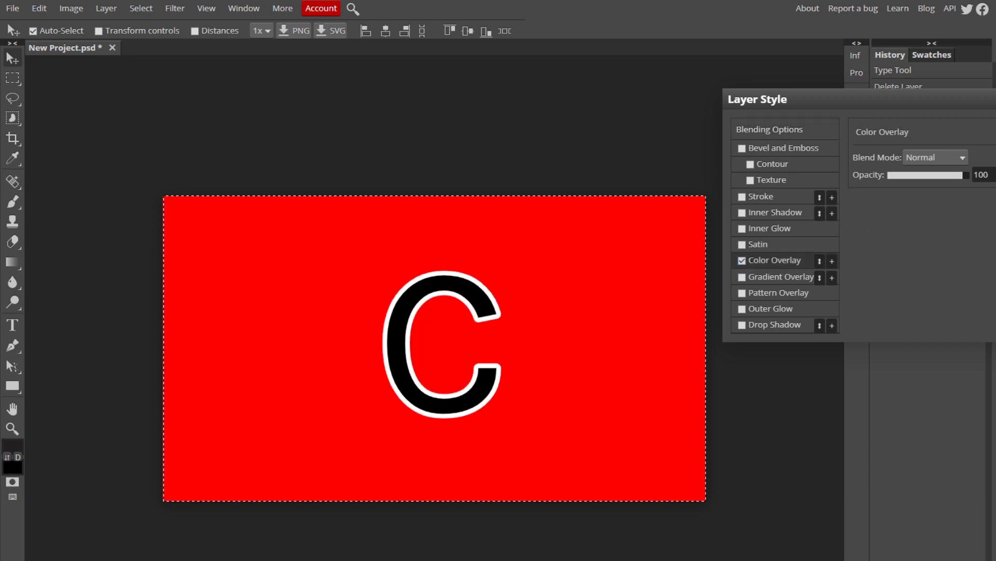
click(983, 157)
click(552, 311)
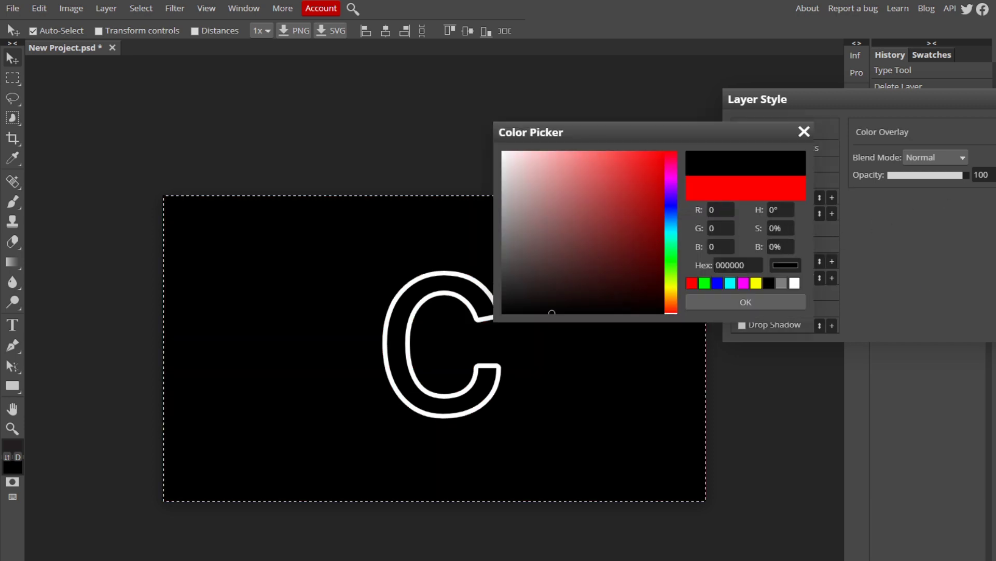
click(776, 300)
key(Return)
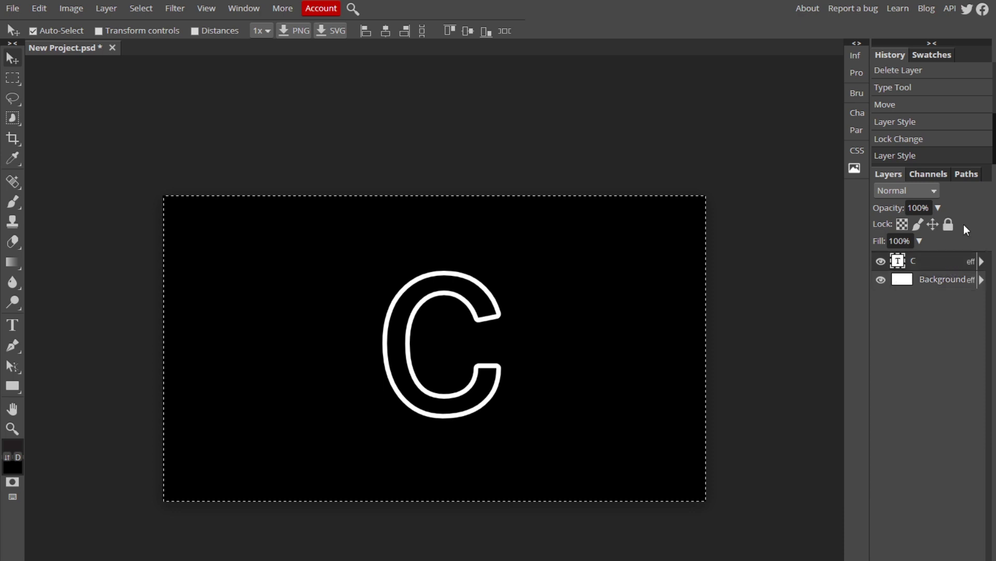
Drop the C layer's Fill to 0% so only its white outline remains
click(920, 241)
drag(922, 259, 852, 257)
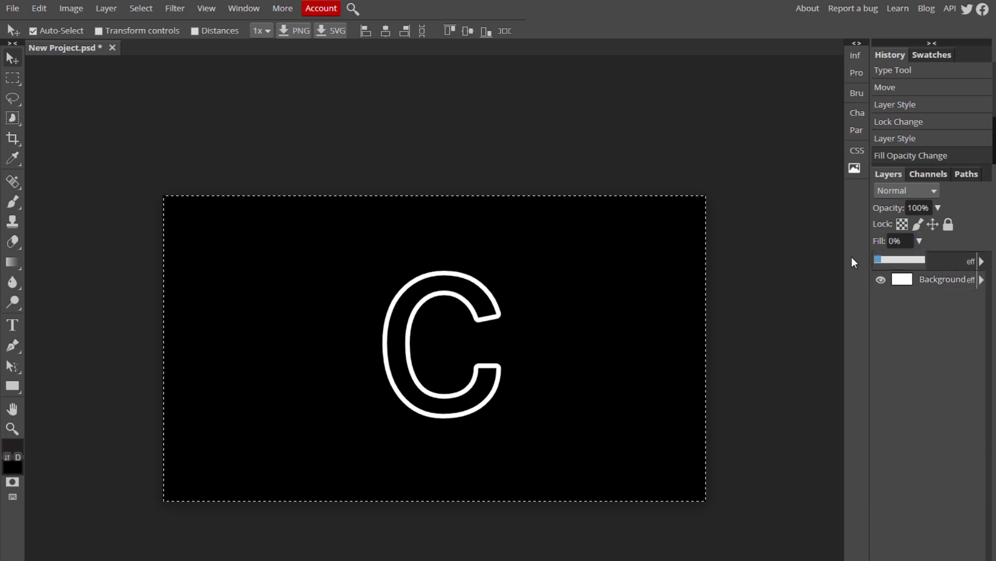
click(918, 240)
click(932, 280)
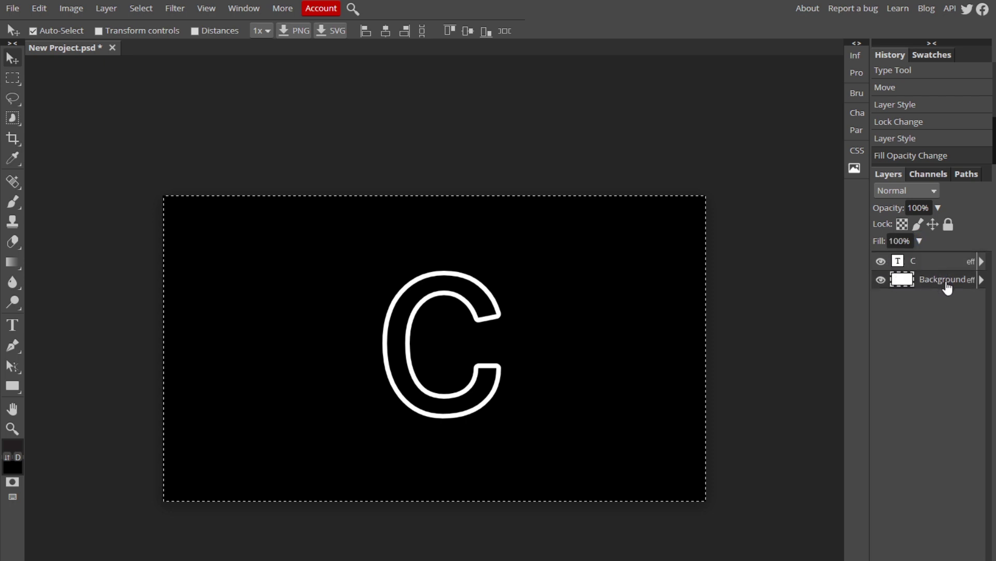
double_click(942, 283)
click(934, 271)
click(950, 267)
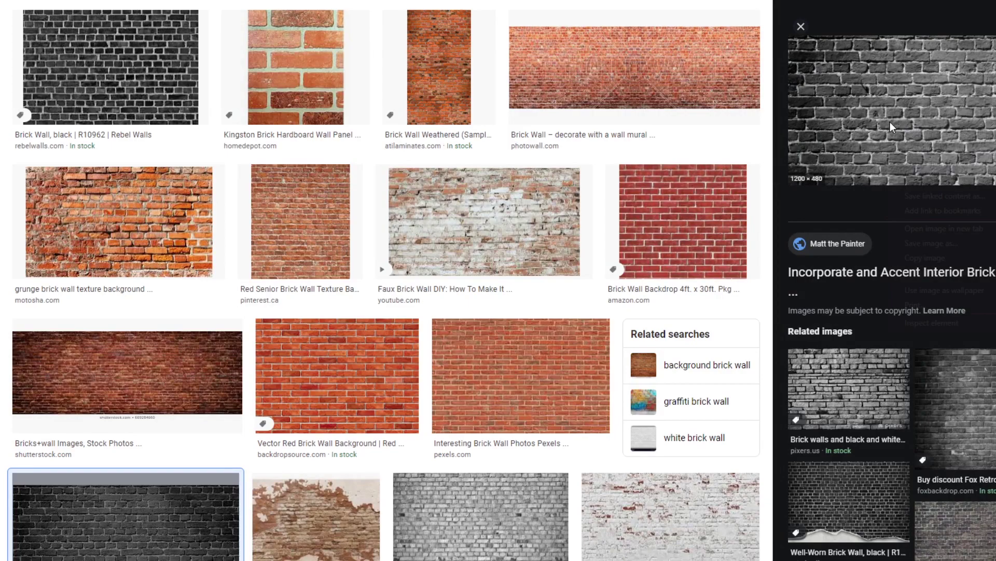
Copy the black brick wall photo from the Google Images result
right_click(891, 125)
click(938, 260)
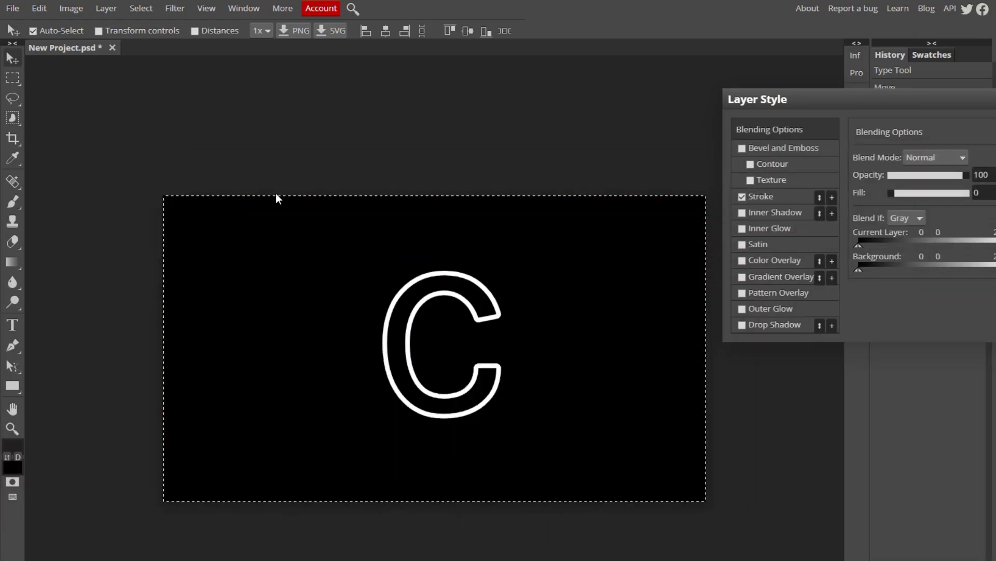
Paste the brick wall photo into Photopea as a new layer
key(Return)
key(ctrl+v)
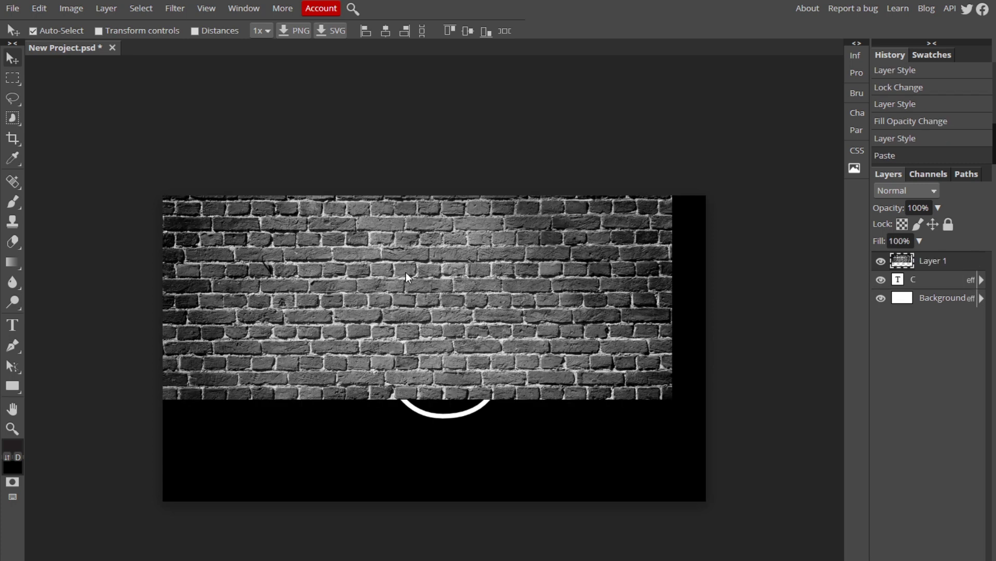
click(44, 8)
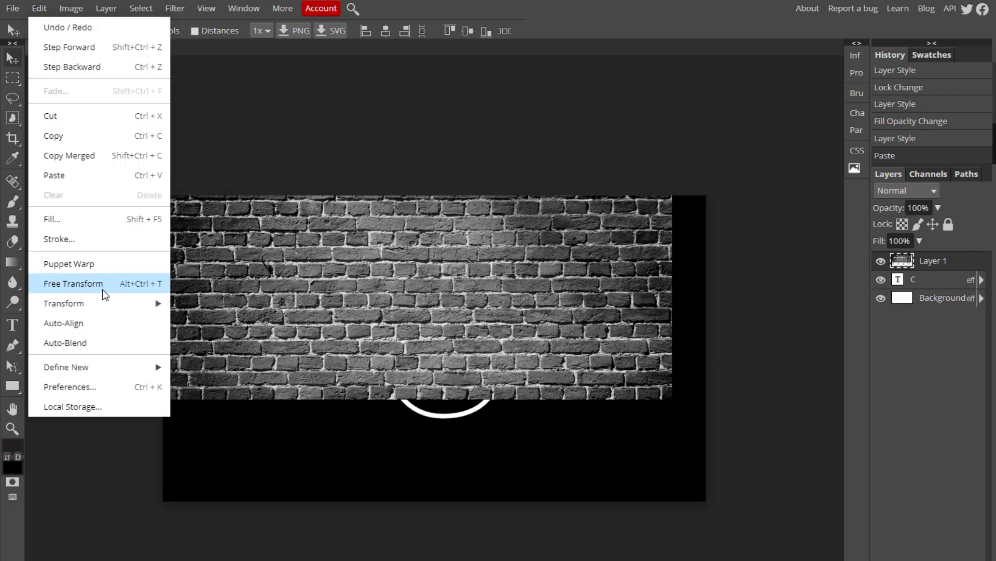
click(102, 221)
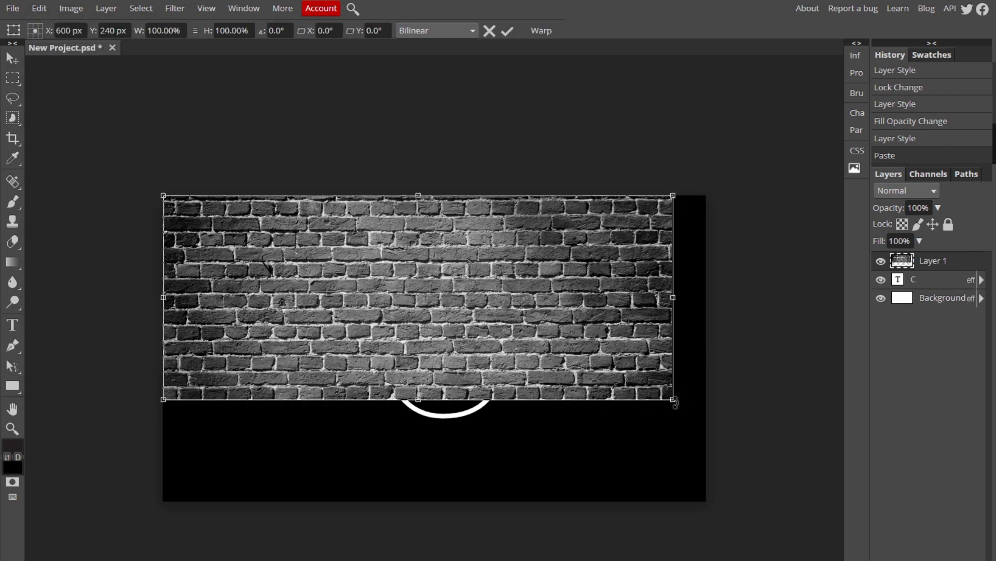
drag(678, 400, 676, 402)
key(Escape)
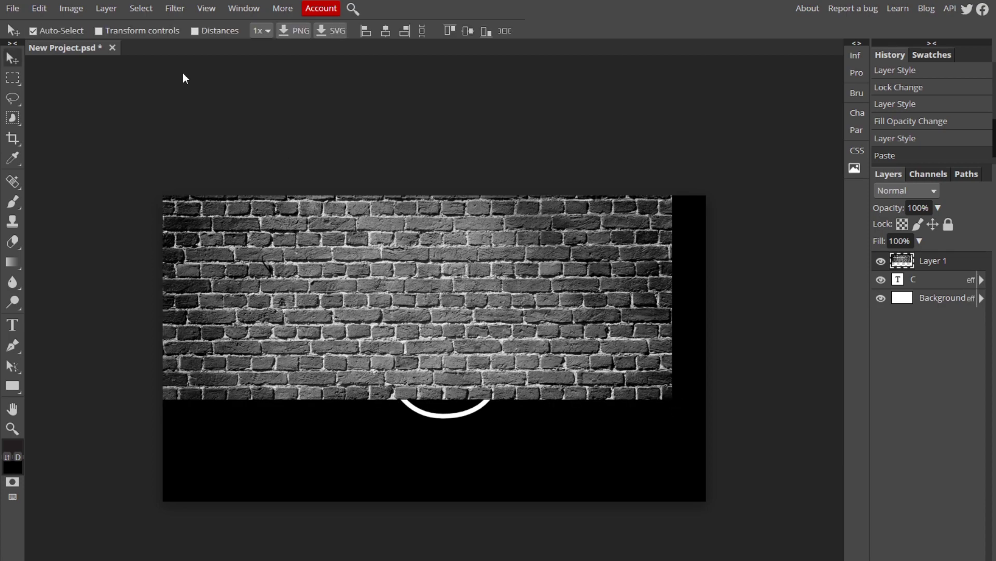
Scale the brick wall to cover the canvas and place it below the C layer
click(39, 8)
click(109, 281)
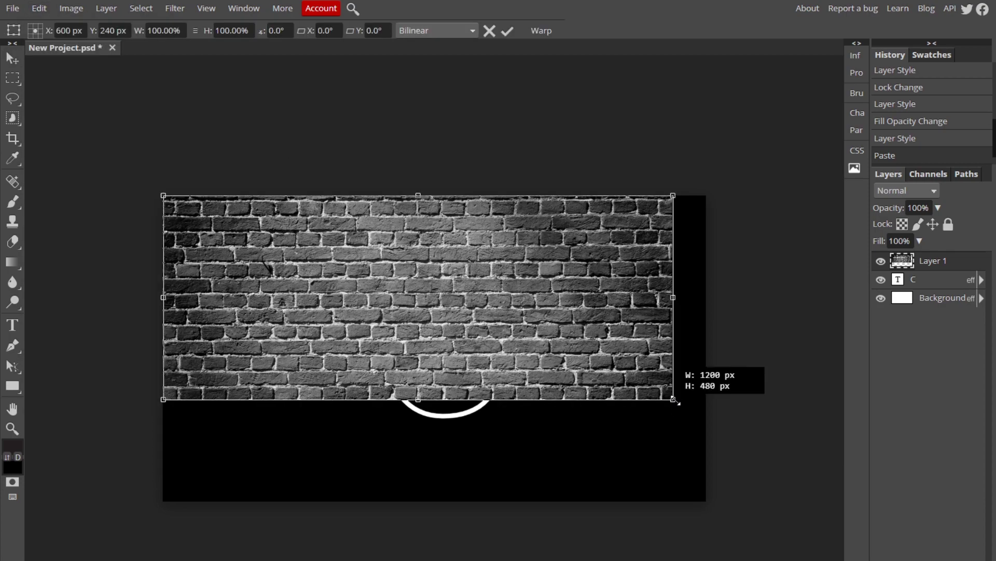
drag(674, 400, 791, 520)
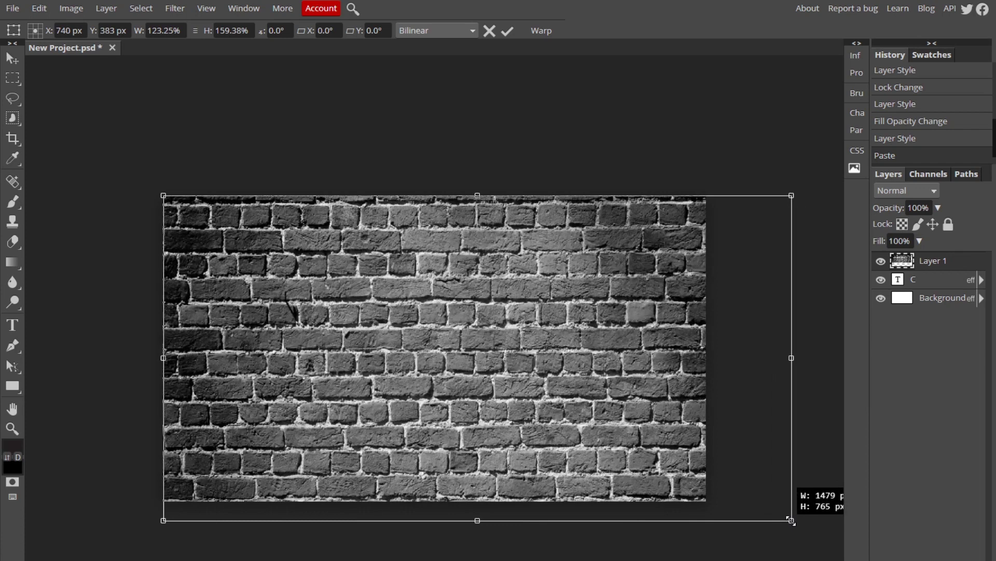
drag(706, 475, 664, 465)
click(507, 31)
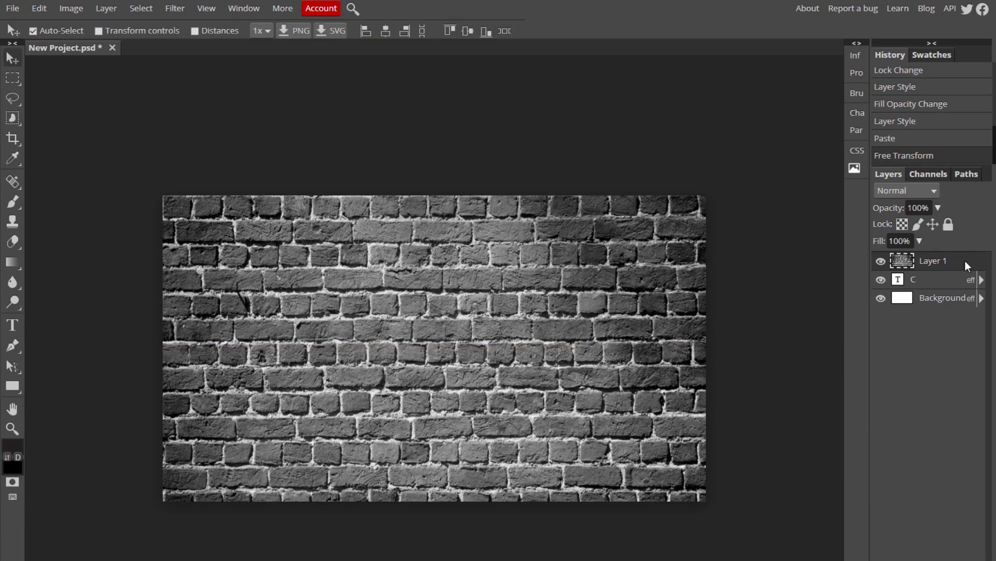
drag(964, 260, 922, 286)
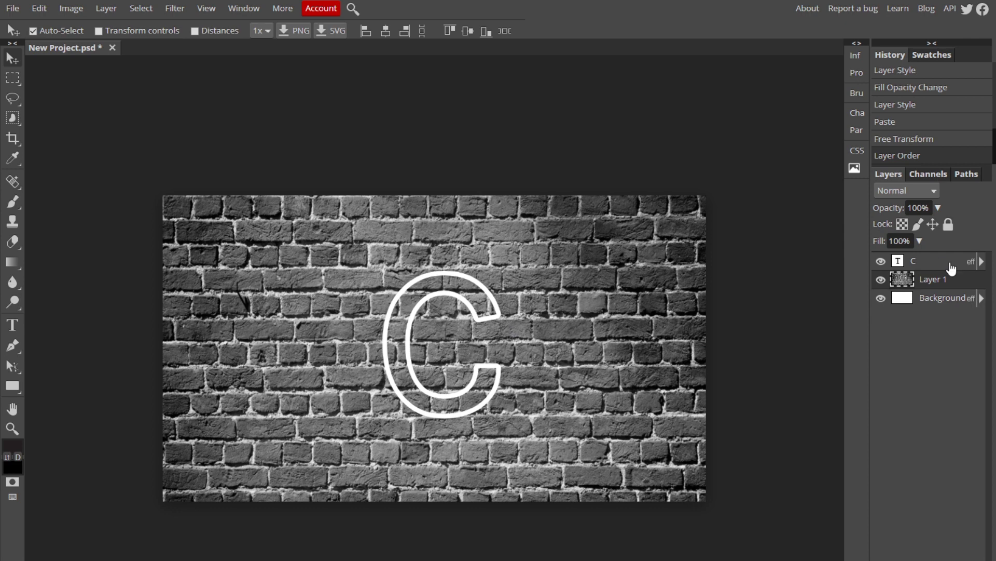
Give the brick wall a reversed radial Gradient Overlay in Multiply mode at 135% scale
double_click(981, 287)
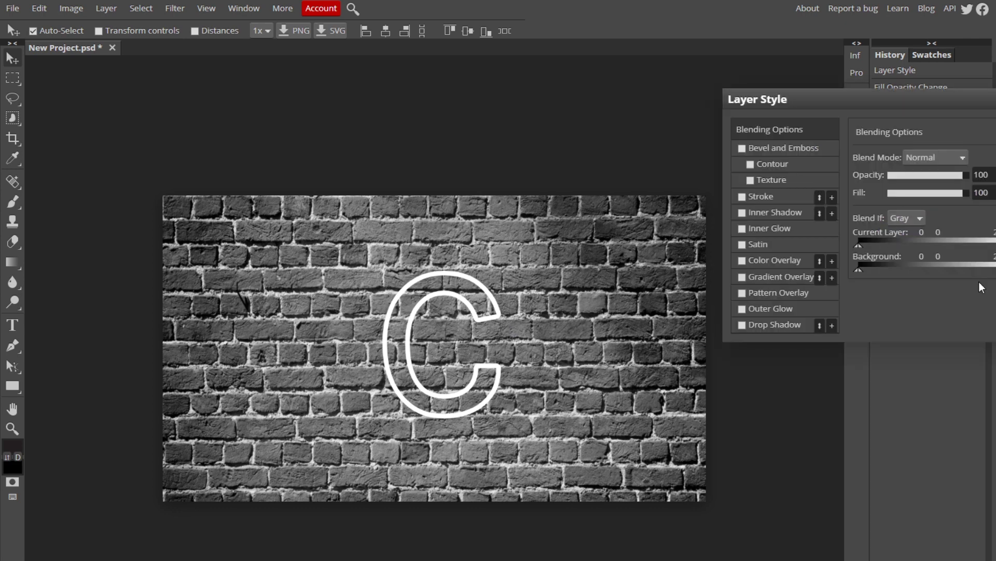
click(747, 276)
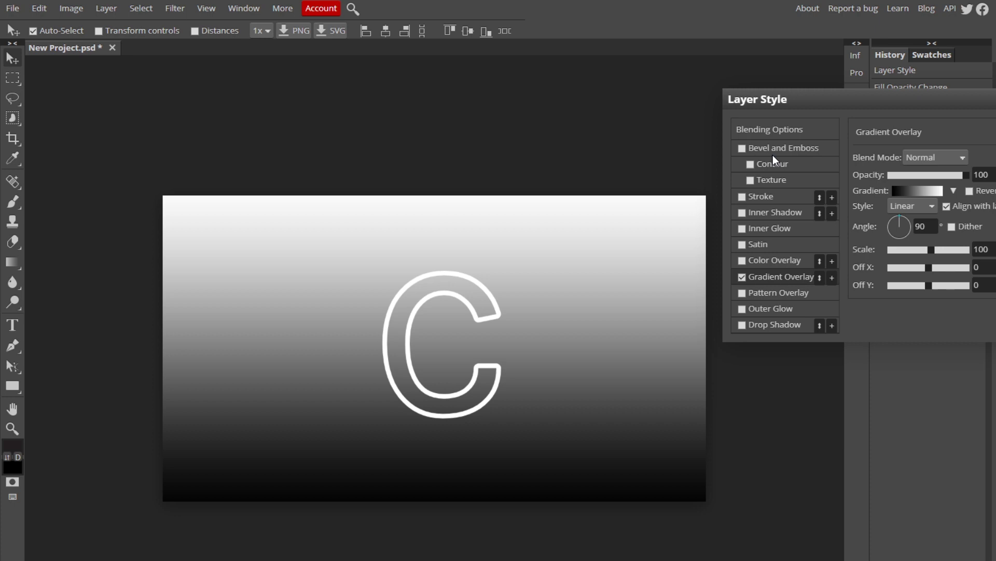
click(926, 204)
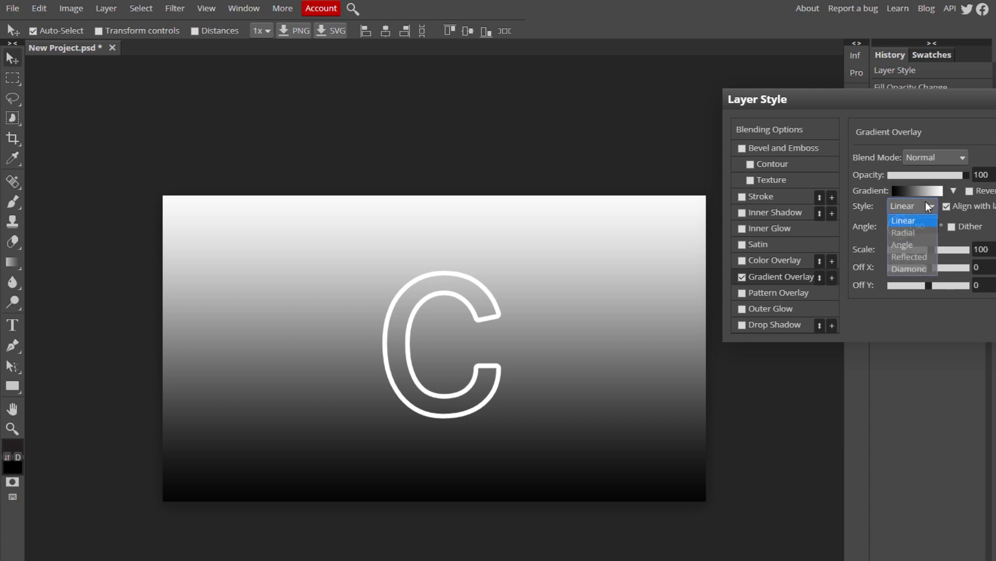
click(918, 232)
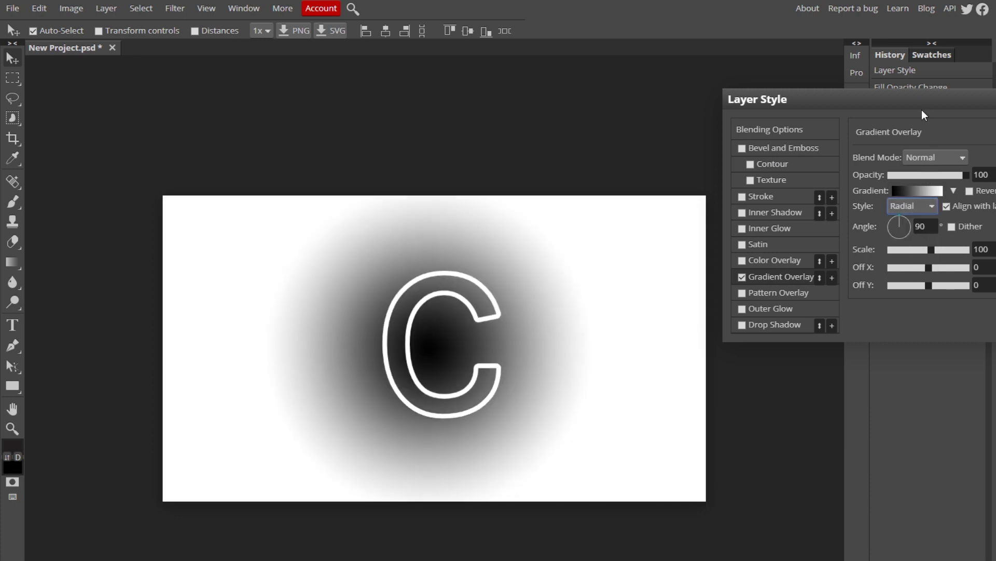
drag(910, 99, 885, 99)
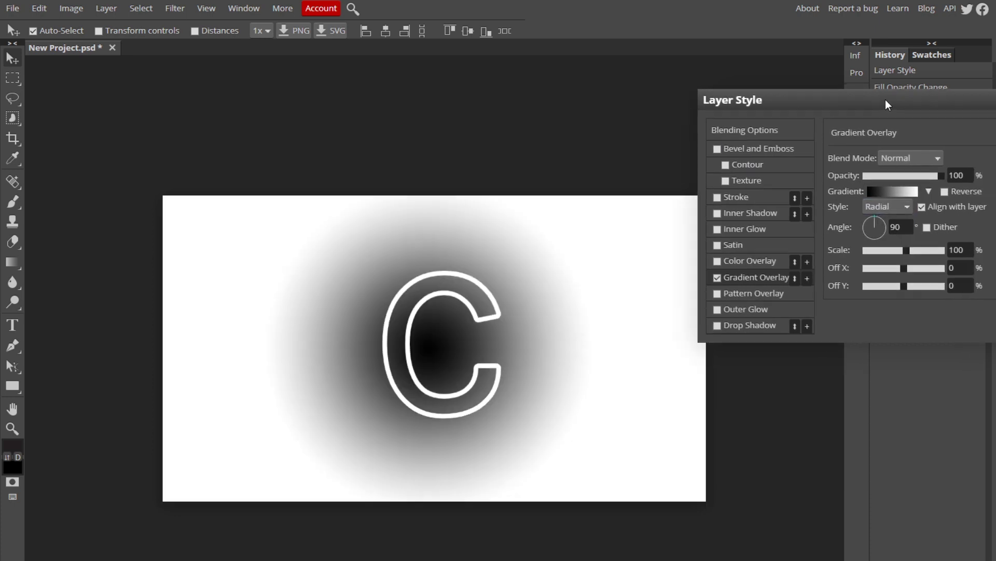
click(944, 192)
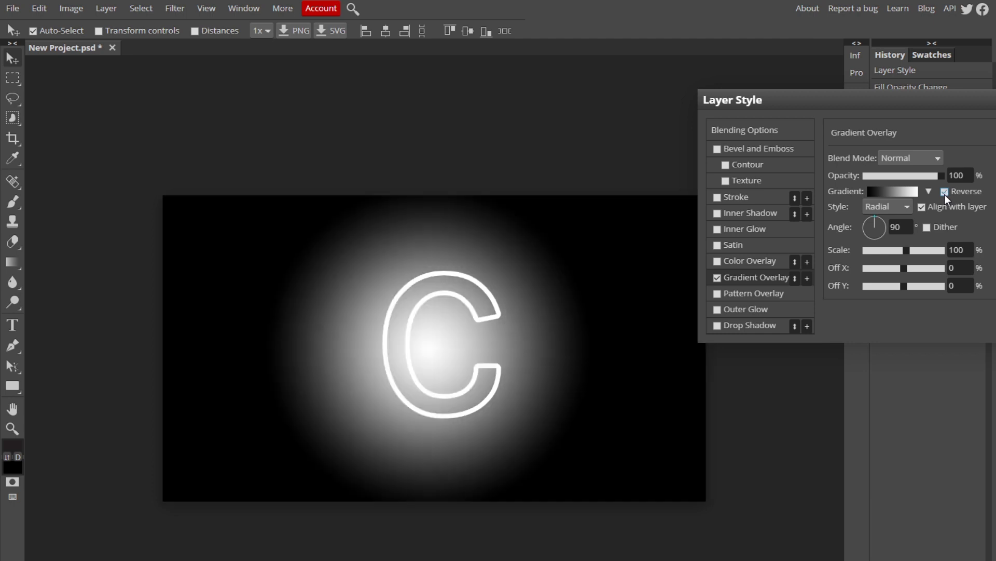
click(889, 156)
click(897, 219)
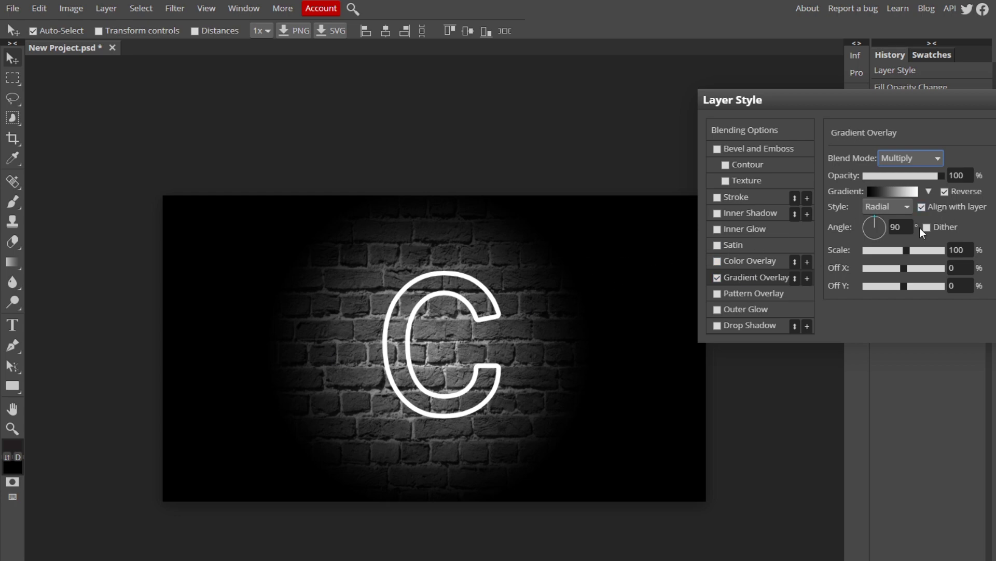
drag(905, 250, 912, 249)
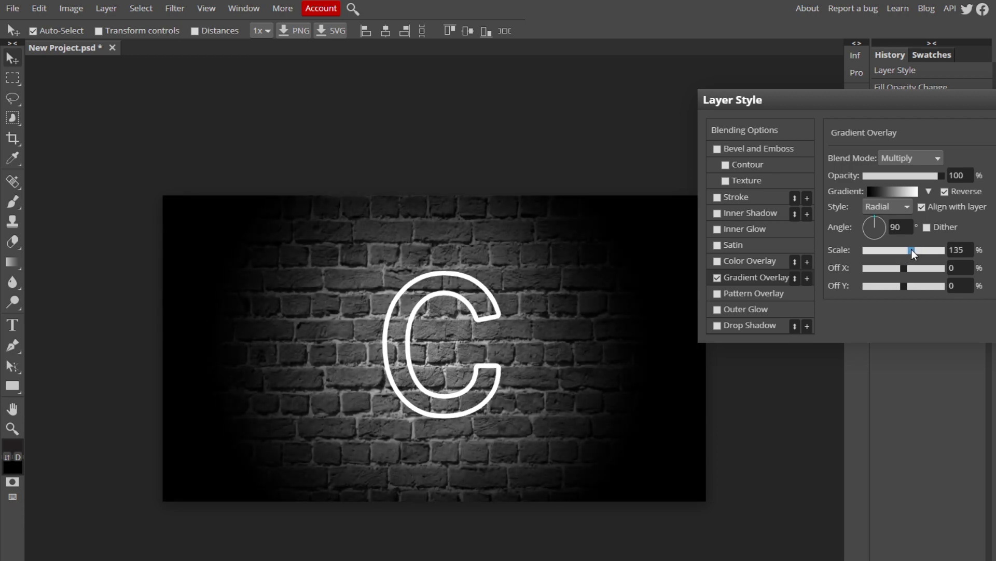
Apply the gradient style and shift the C outline to the right
key(Return)
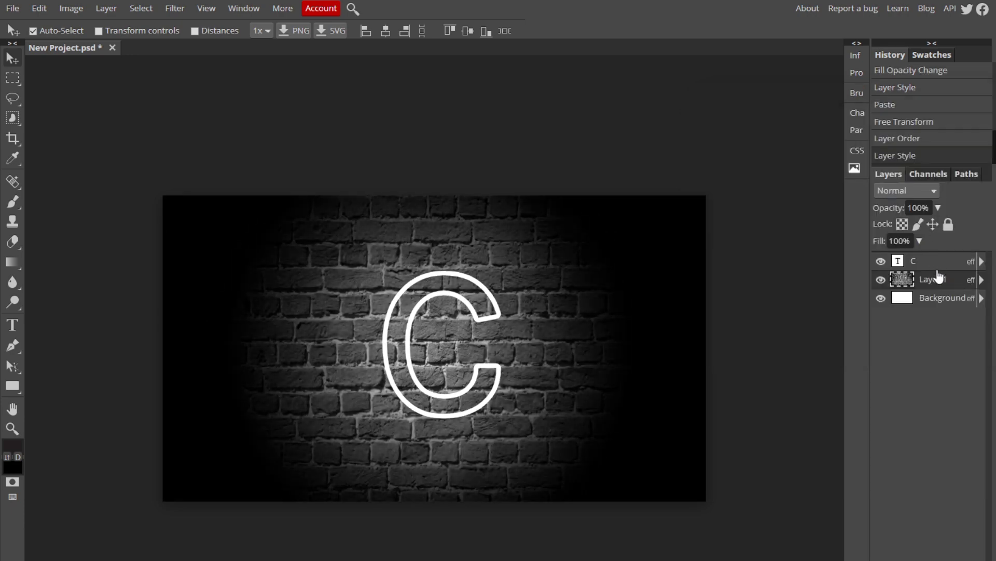
drag(399, 296, 451, 299)
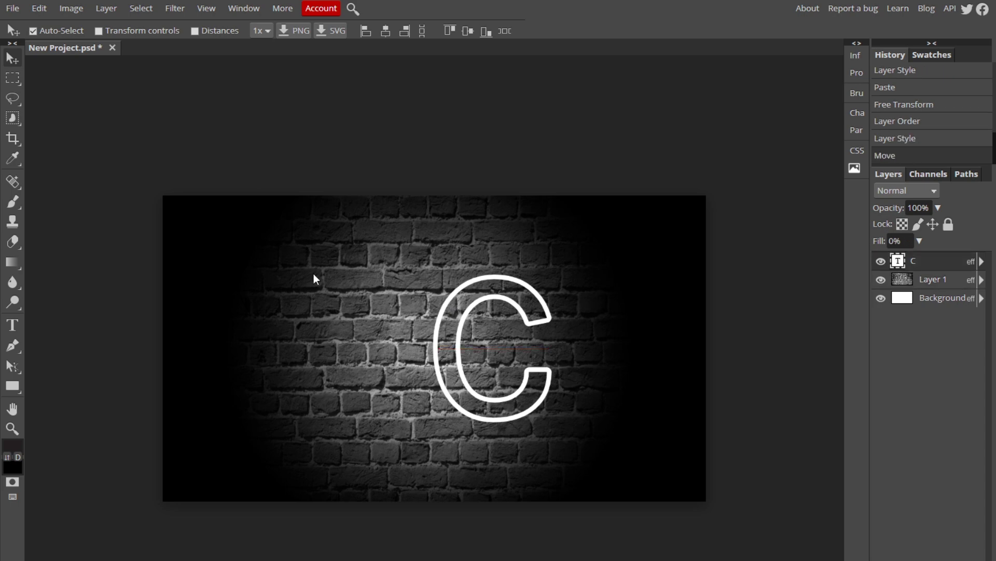
click(39, 9)
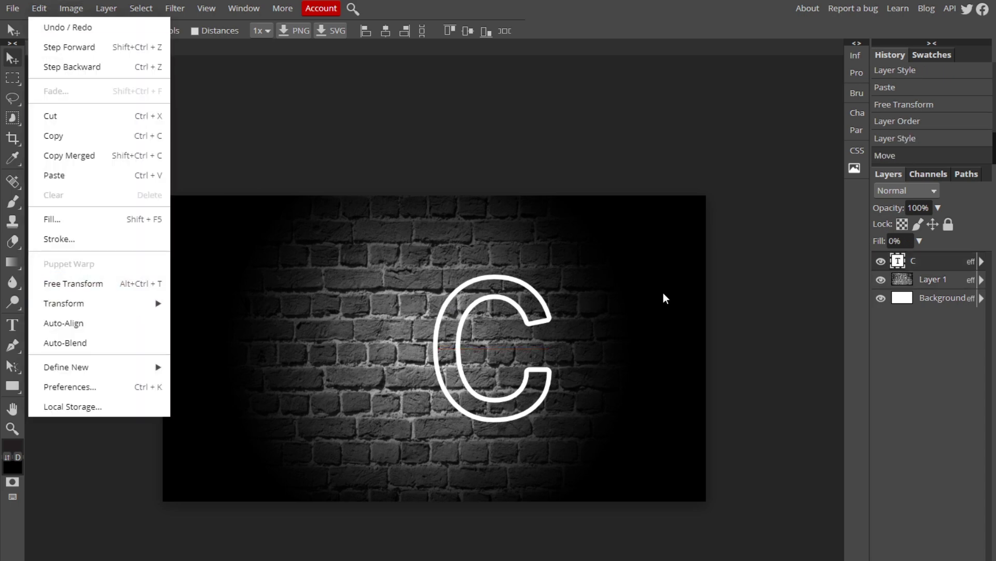
click(911, 287)
click(39, 8)
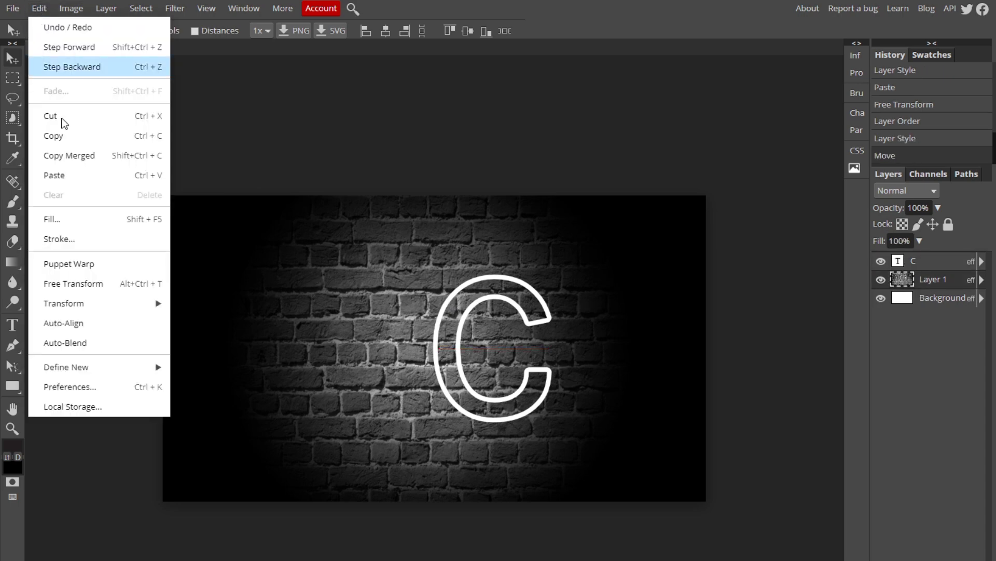
click(92, 276)
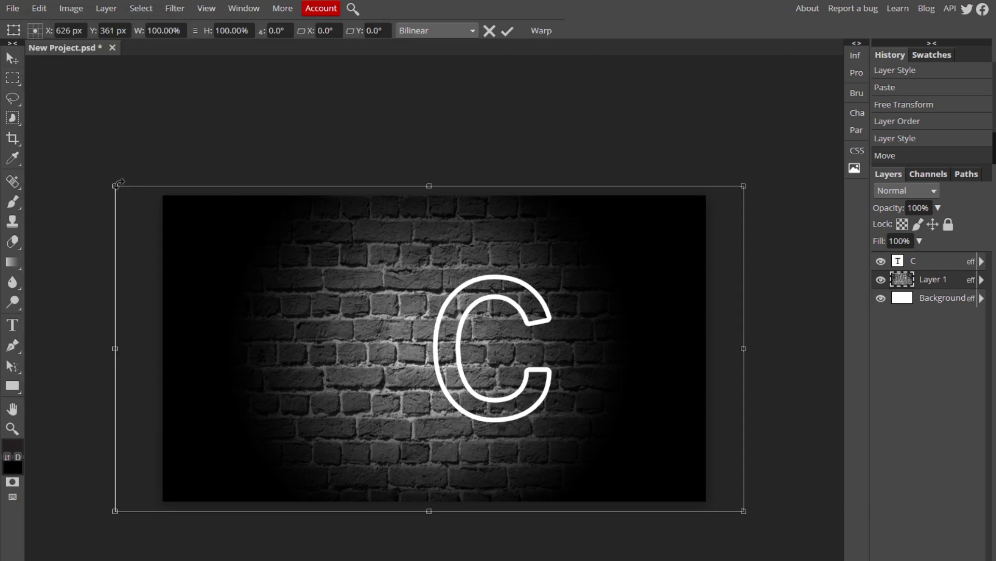
drag(111, 185, 129, 196)
key(Return)
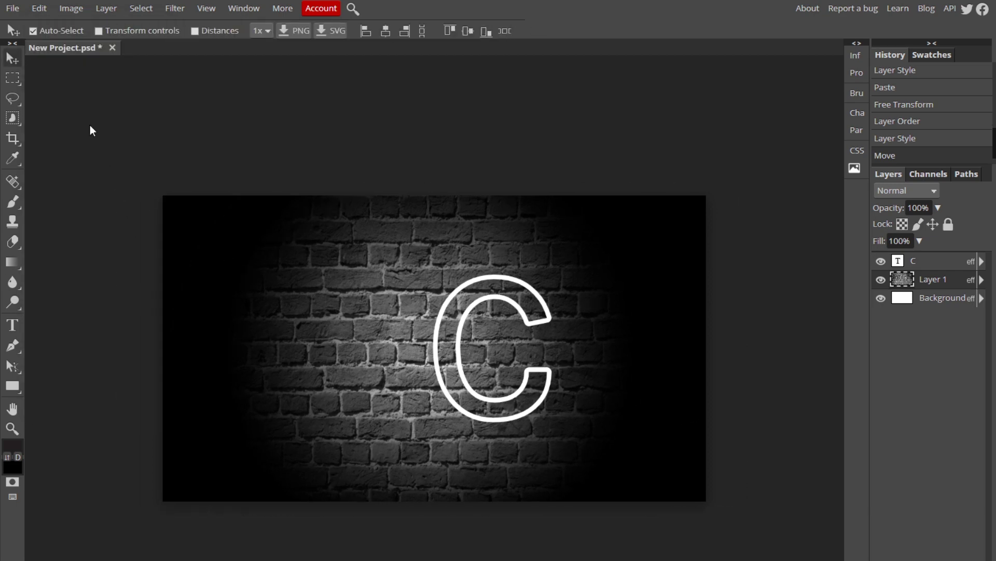
Free-transform the brick wall to fit the canvas and move the C back toward centre
click(31, 14)
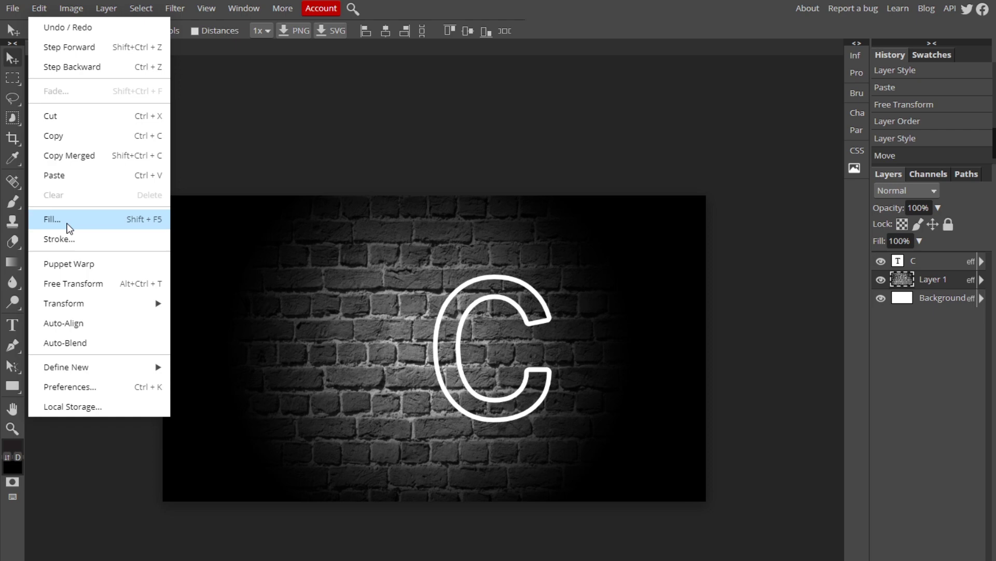
click(91, 276)
drag(113, 182, 163, 191)
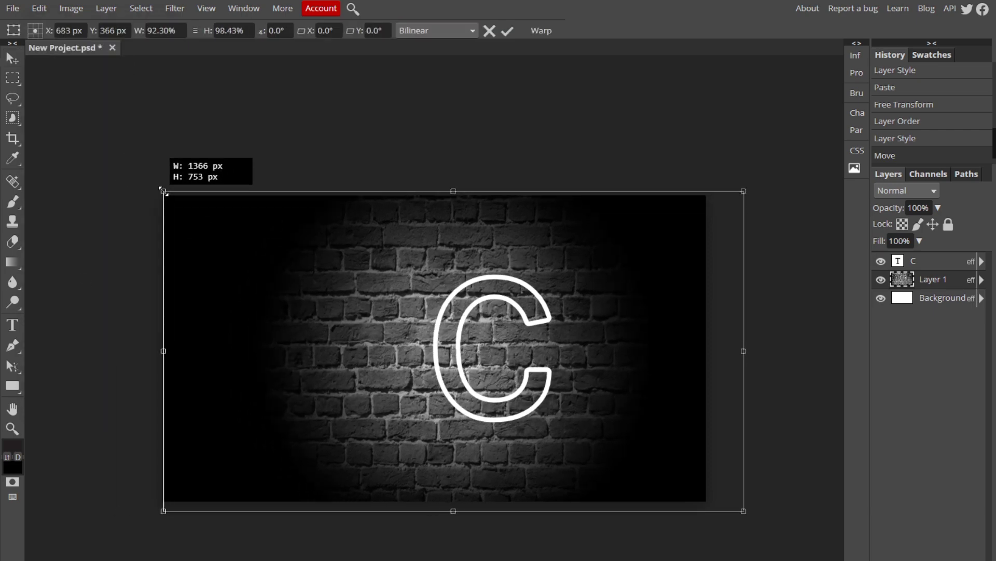
drag(742, 510, 707, 502)
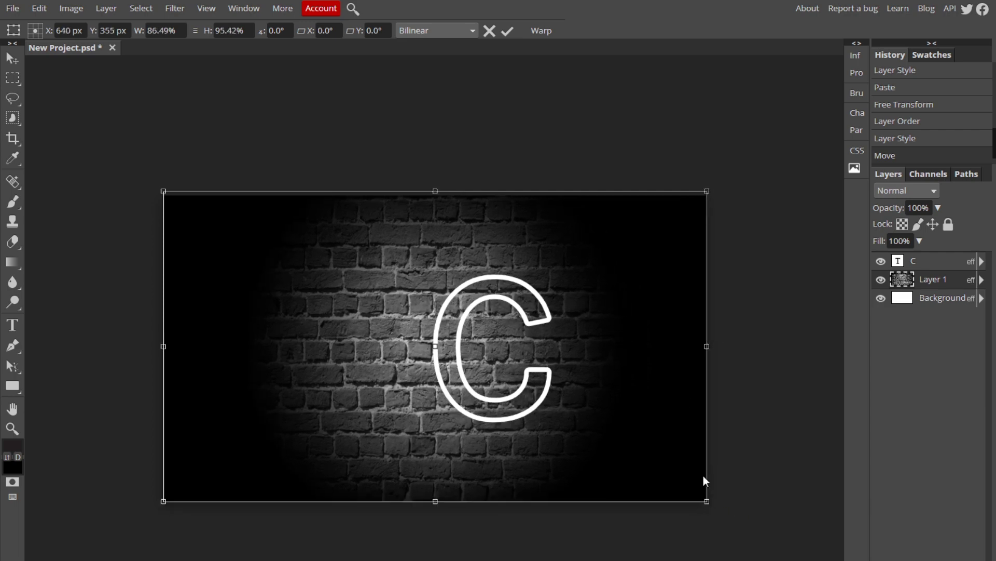
click(507, 31)
click(941, 264)
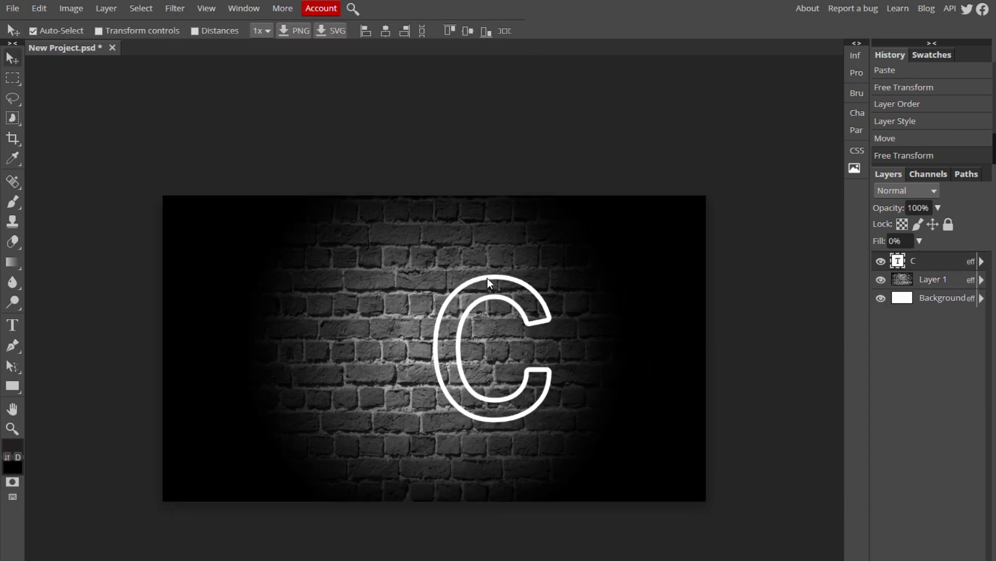
drag(487, 278, 416, 280)
Add a second 16 px magenta outer stroke to the C and enable Drop Shadow
key(ctrl+z)
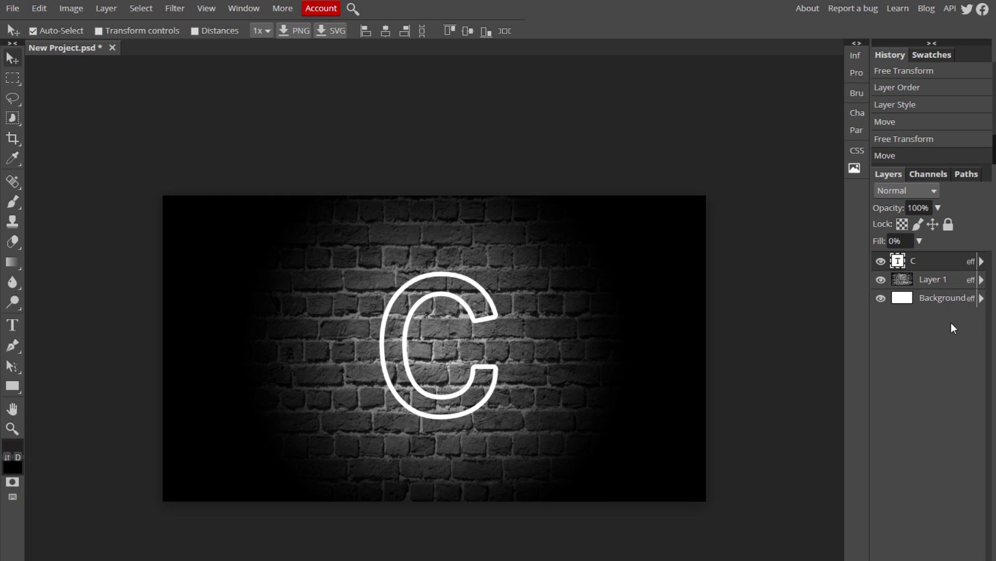
double_click(941, 262)
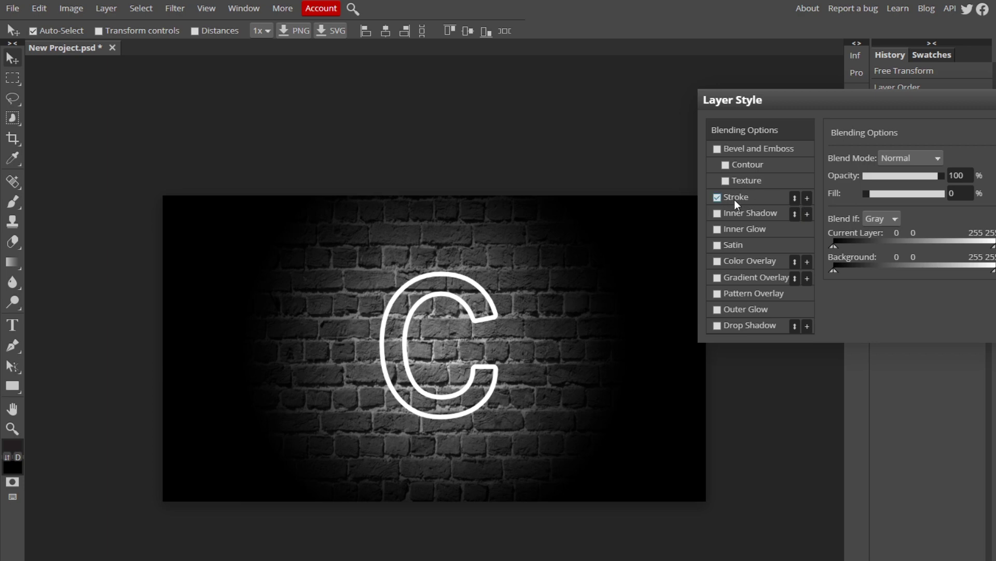
click(808, 197)
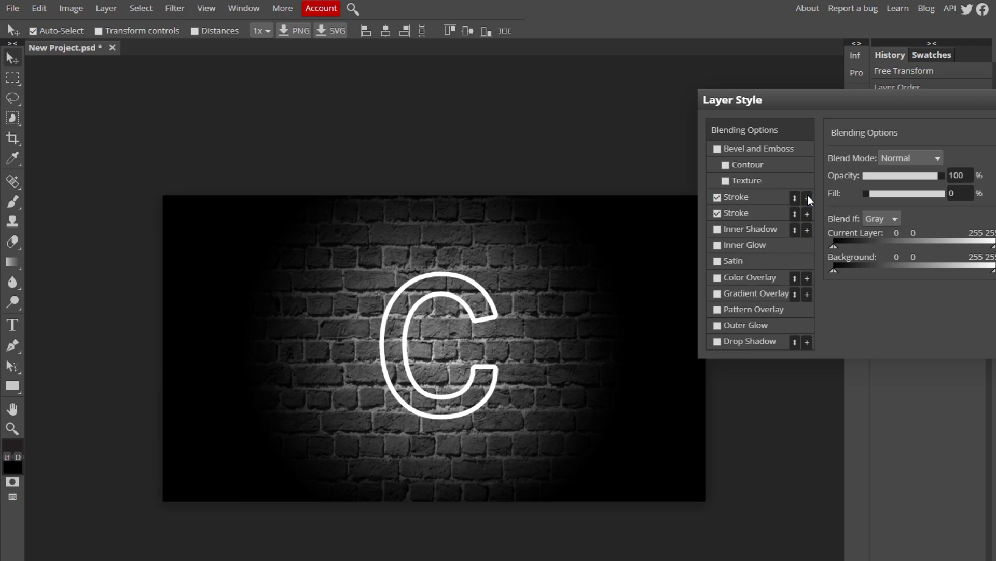
click(743, 213)
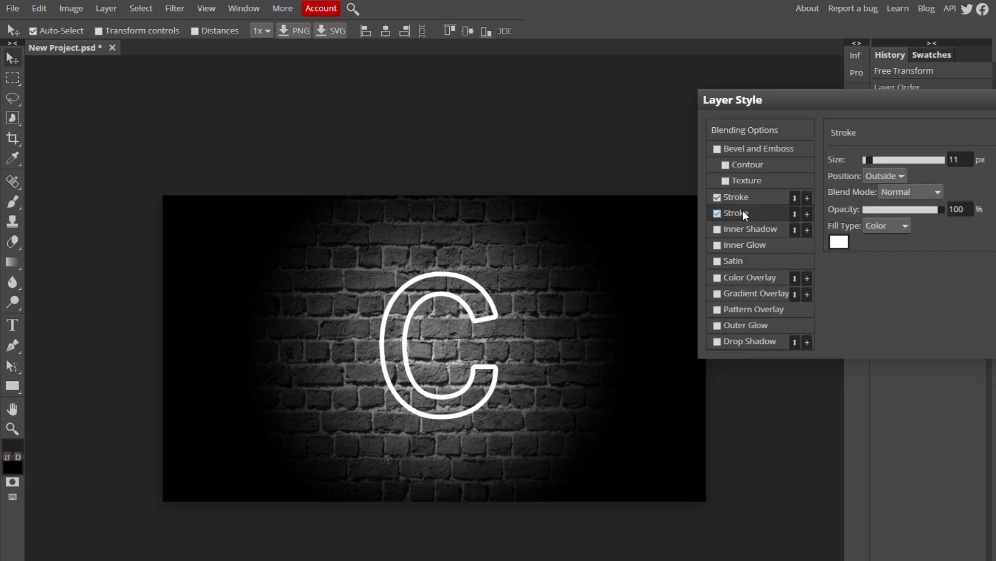
click(835, 242)
drag(670, 131, 817, 146)
drag(823, 201, 826, 200)
click(885, 318)
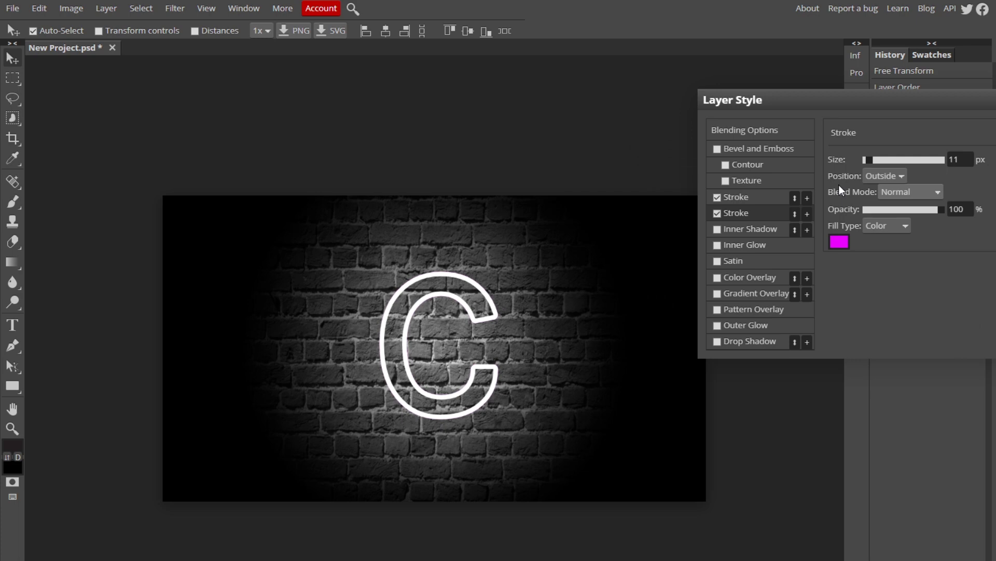
drag(874, 159, 871, 165)
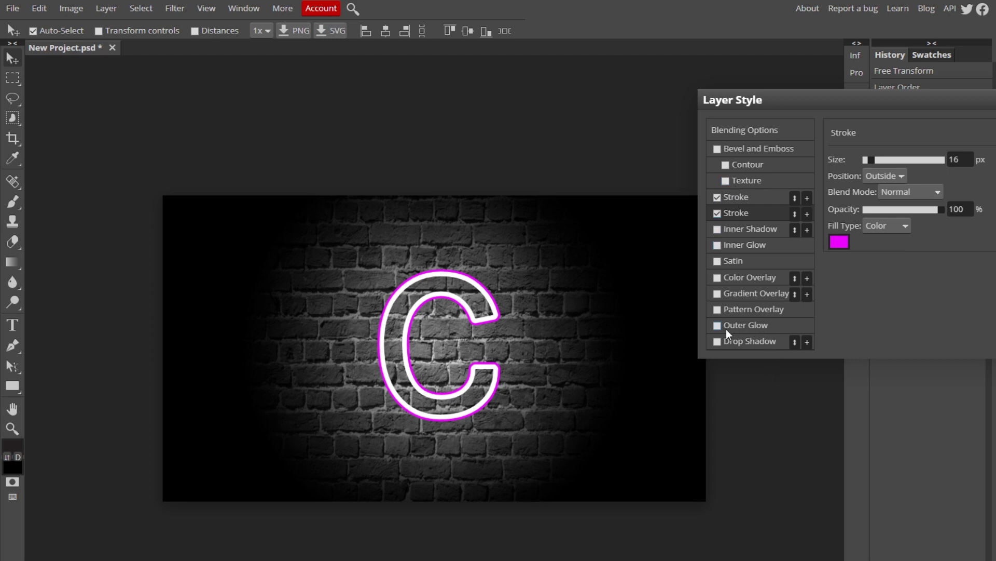
click(718, 341)
click(739, 342)
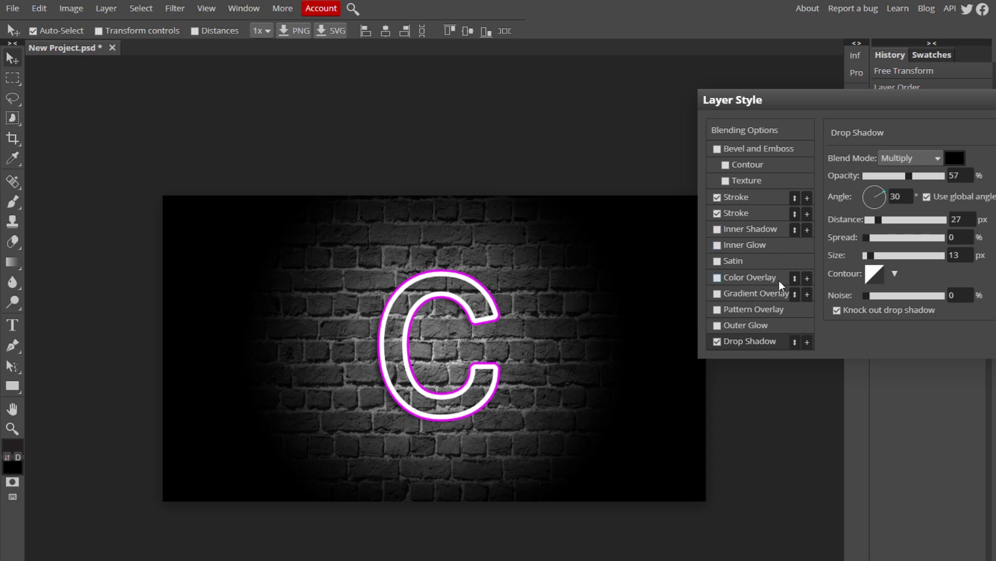
Set the drop shadow to magenta, 90° angle, 26 px distance, 37% spread, 200 px size
click(955, 158)
drag(748, 225, 906, 161)
click(893, 321)
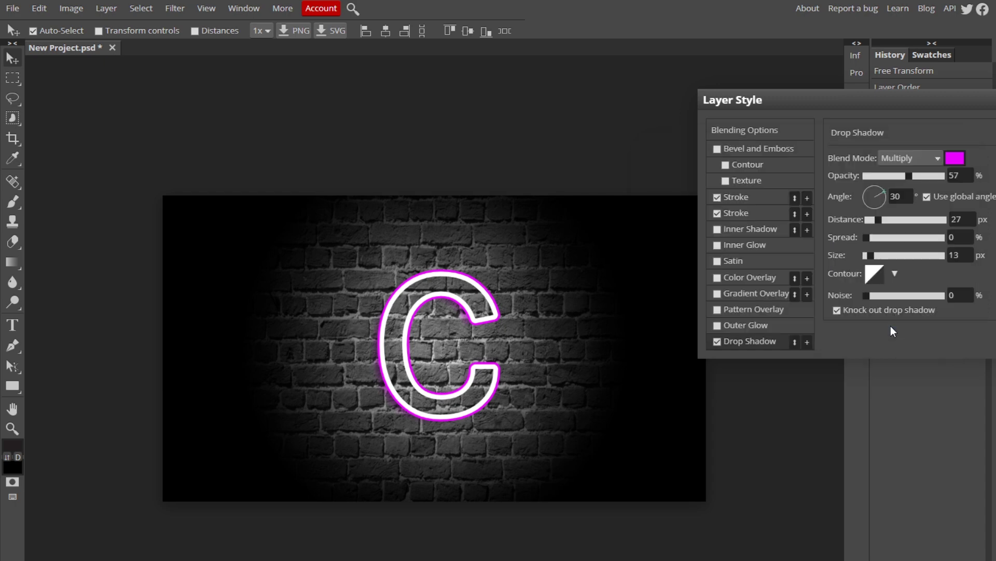
mouse_move(879, 223)
mouse_down()
mouse_move(899, 232)
mouse_move(894, 252)
mouse_move(905, 248)
mouse_move(891, 251)
mouse_move(894, 236)
mouse_up()
drag(877, 193, 875, 193)
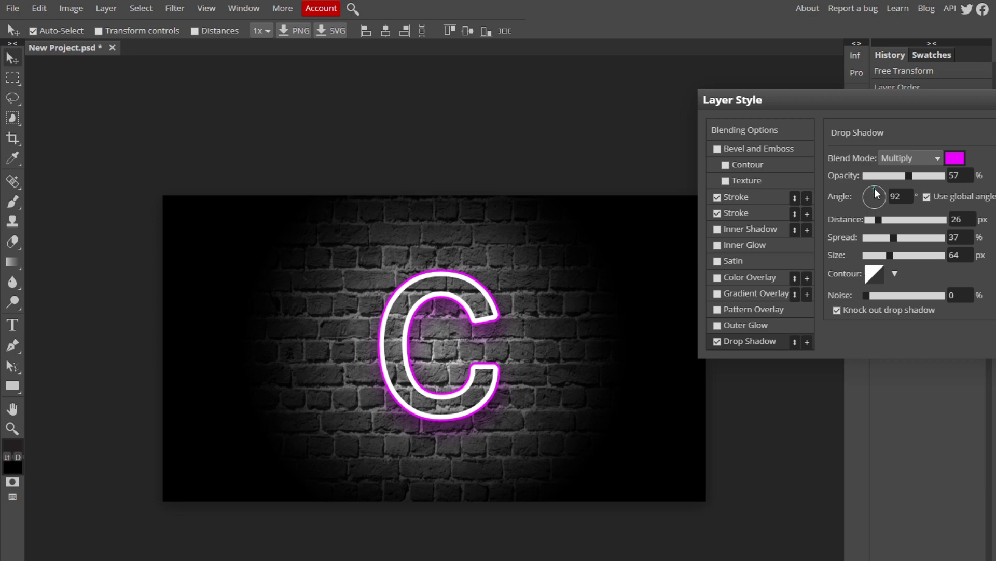
drag(876, 188, 864, 196)
text(90)
click(896, 257)
drag(895, 257, 961, 241)
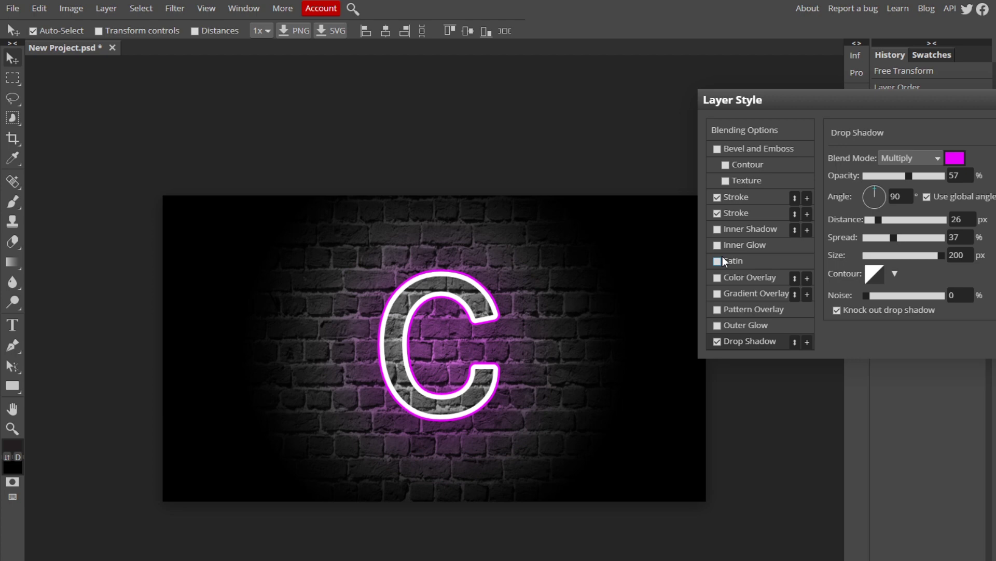
Add a magenta Outer Glow in Normal mode at 100% opacity, 15% spread, 56 px size
click(718, 325)
click(845, 213)
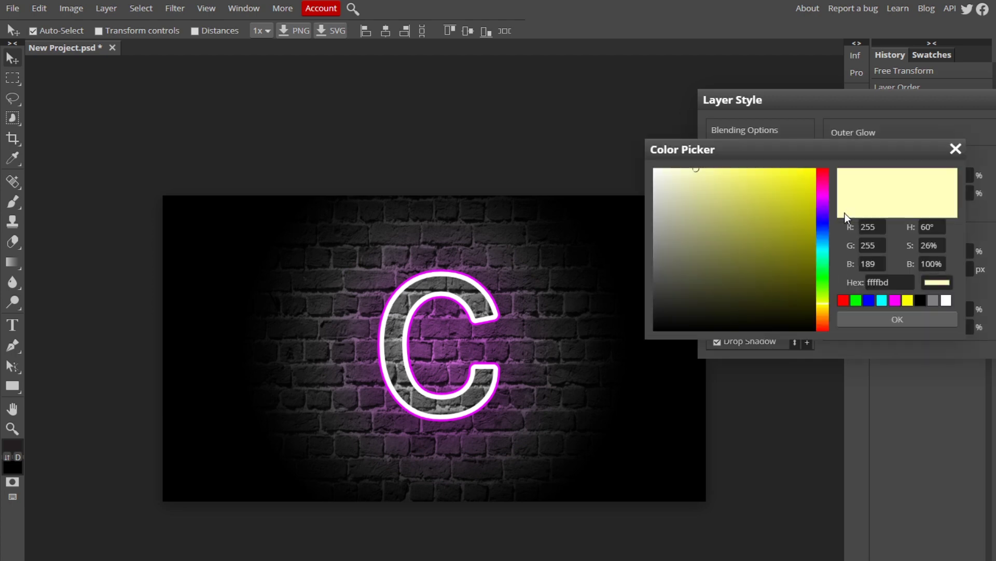
click(824, 198)
click(775, 195)
click(894, 300)
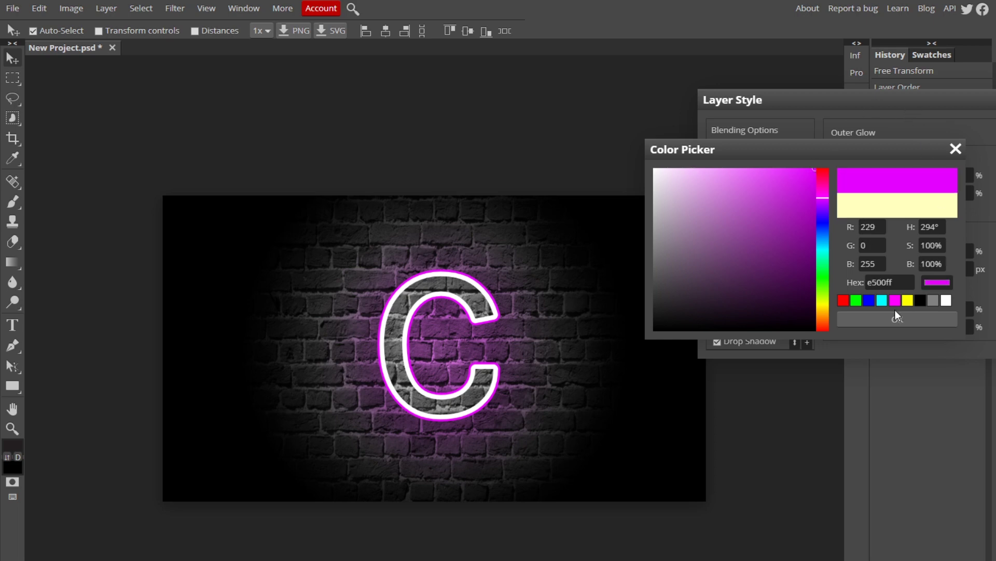
click(897, 319)
click(903, 158)
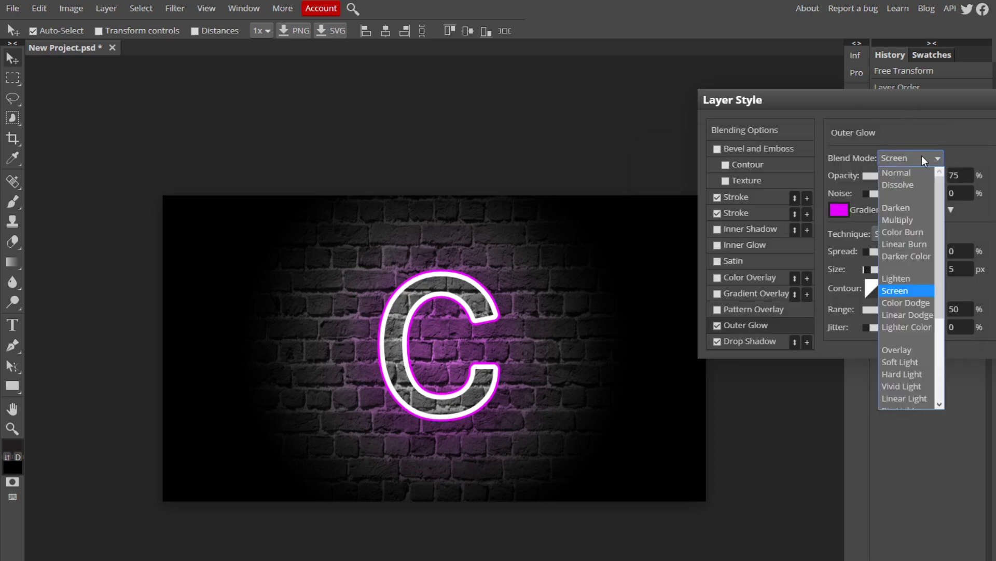
click(906, 169)
drag(927, 175, 957, 177)
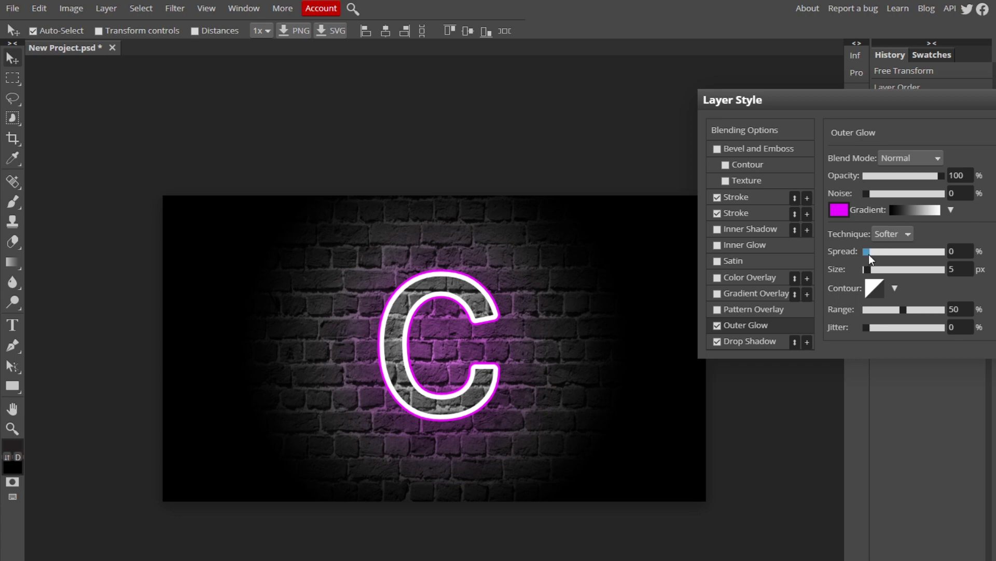
drag(868, 254, 887, 272)
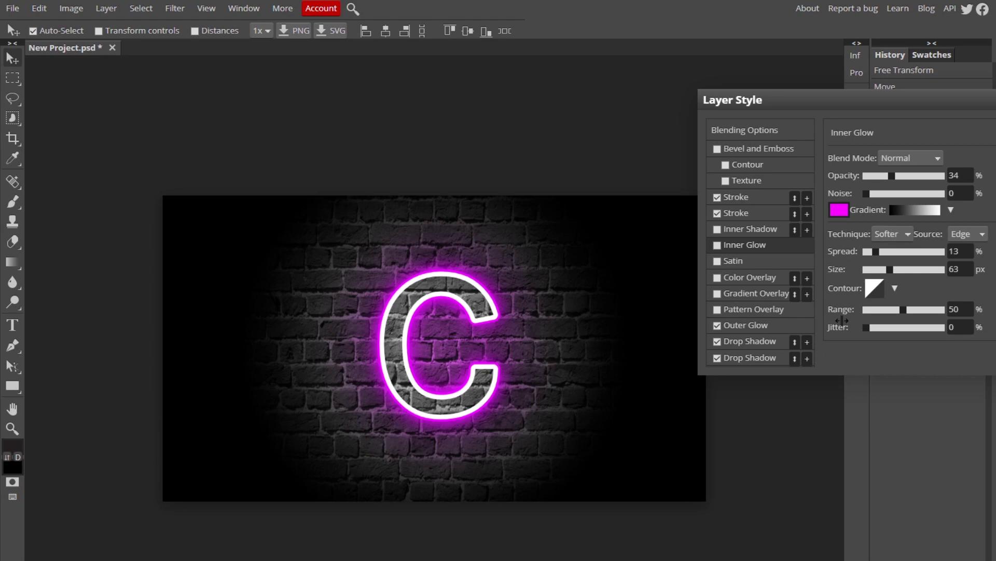
Add a magenta inner glow to the C at 34% opacity, 13% spread and 63 px size
click(719, 245)
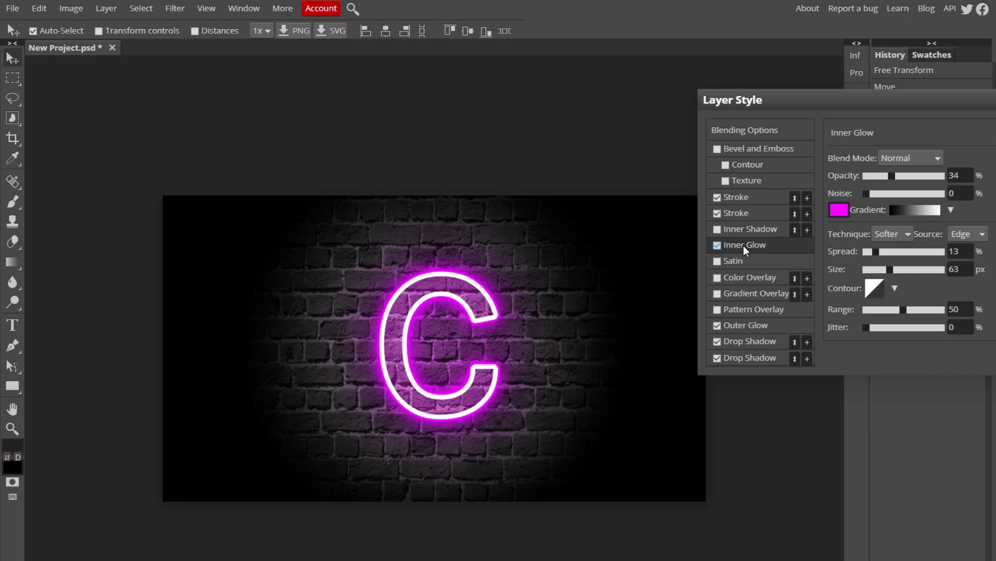
drag(864, 99, 850, 101)
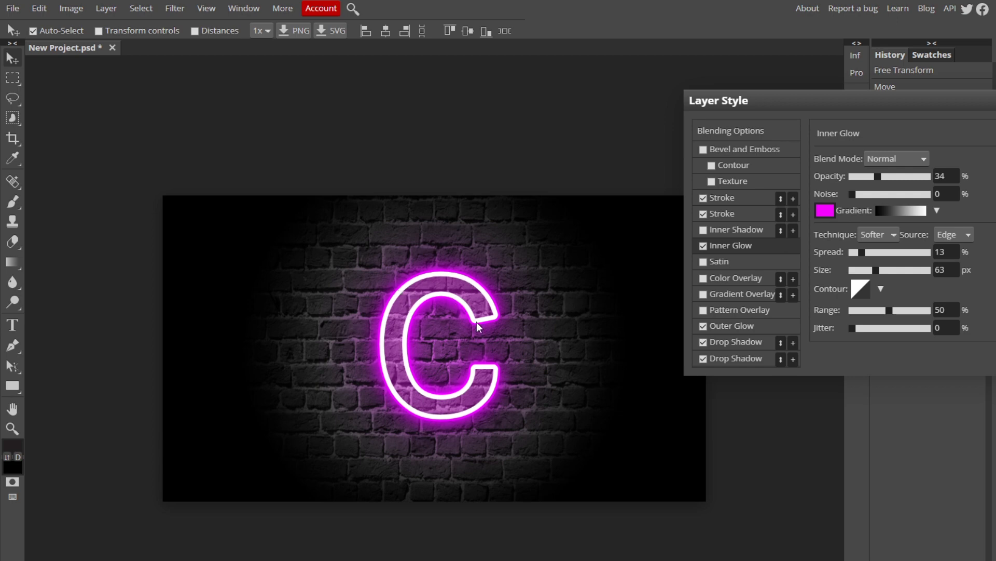
Add a third stroke to the C and position it inside the outline
click(793, 214)
click(740, 229)
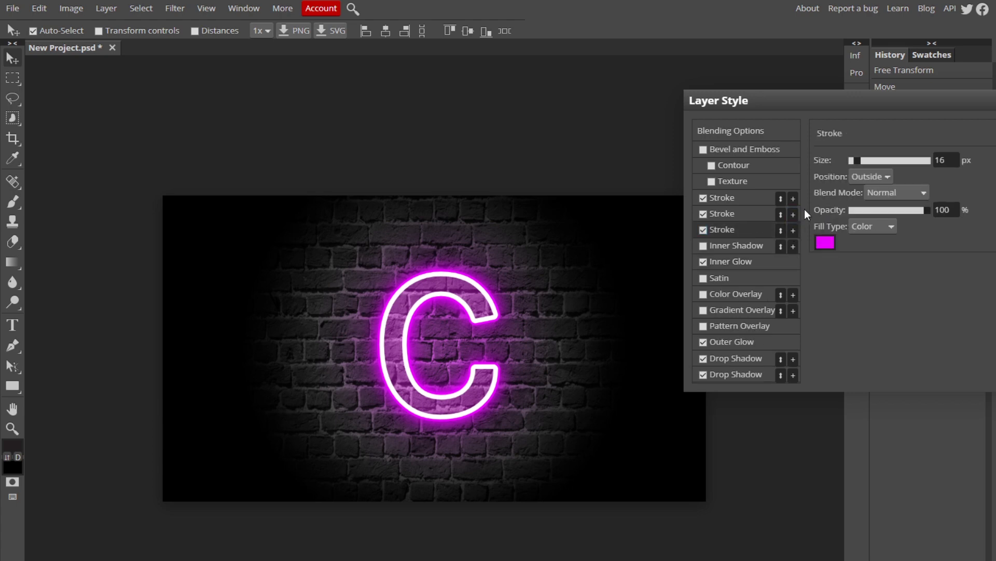
click(876, 177)
click(869, 189)
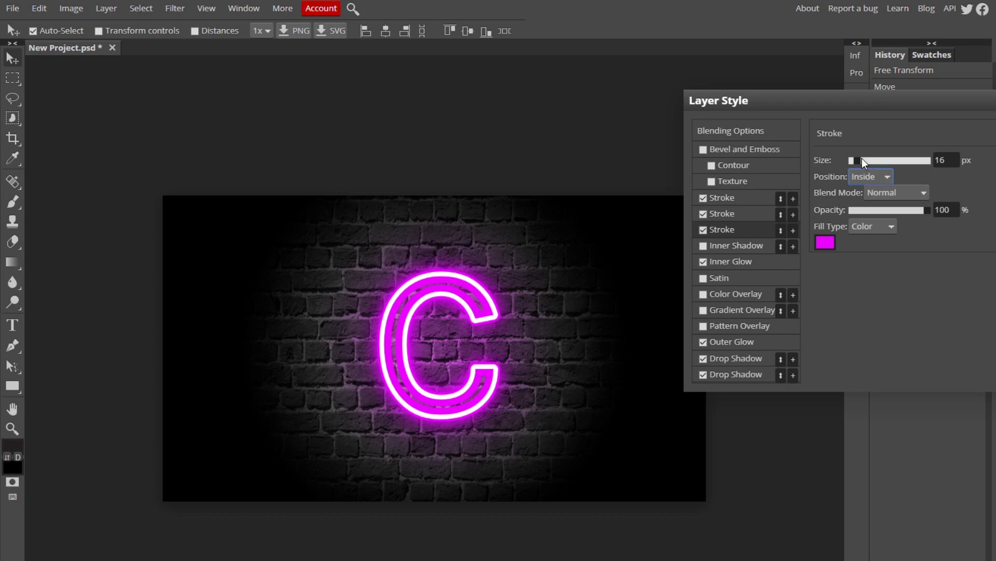
Recolour the original white stroke to magenta ff00ff
click(736, 199)
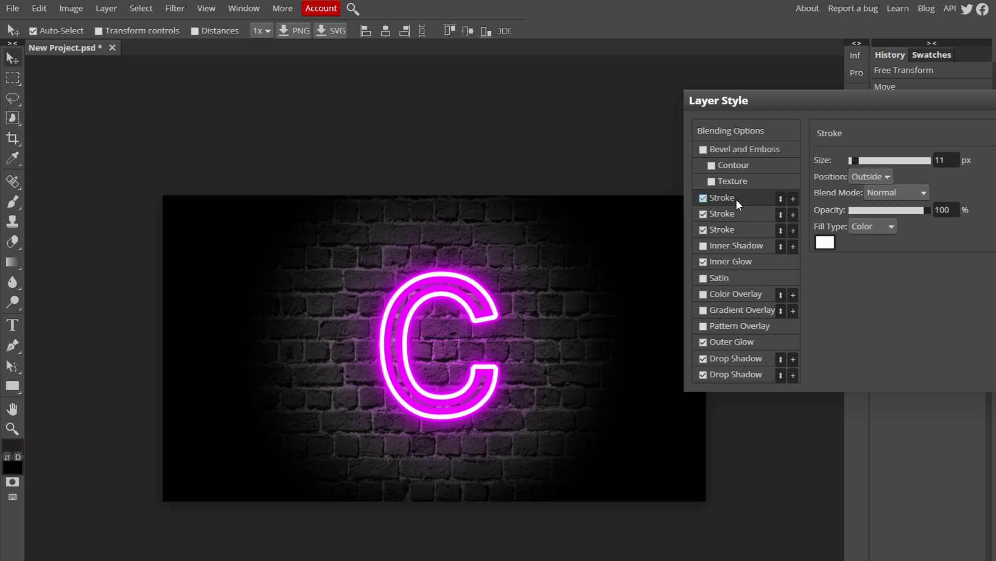
click(825, 242)
click(724, 226)
click(895, 300)
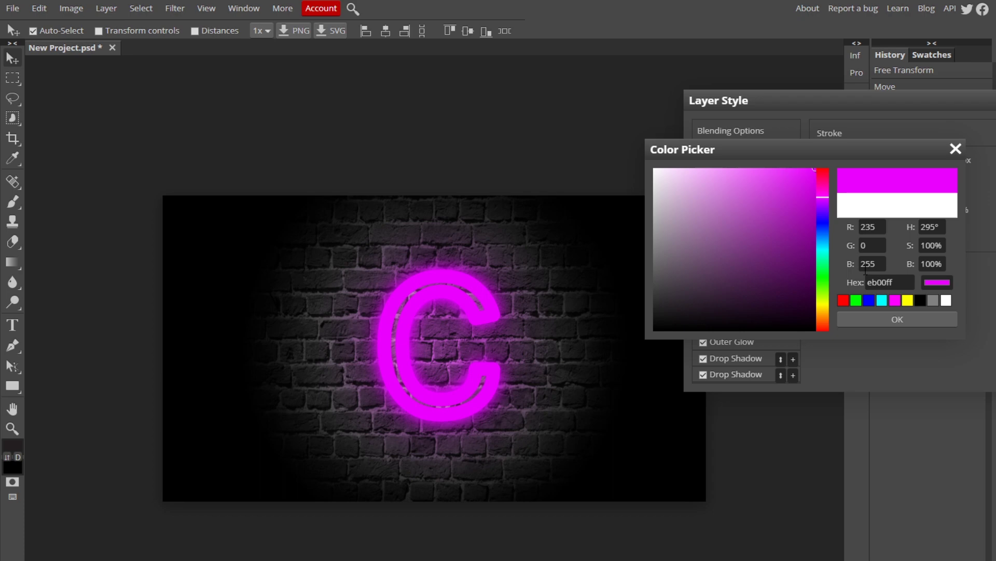
click(896, 320)
Set the inside stroke's size to 11 px
click(747, 224)
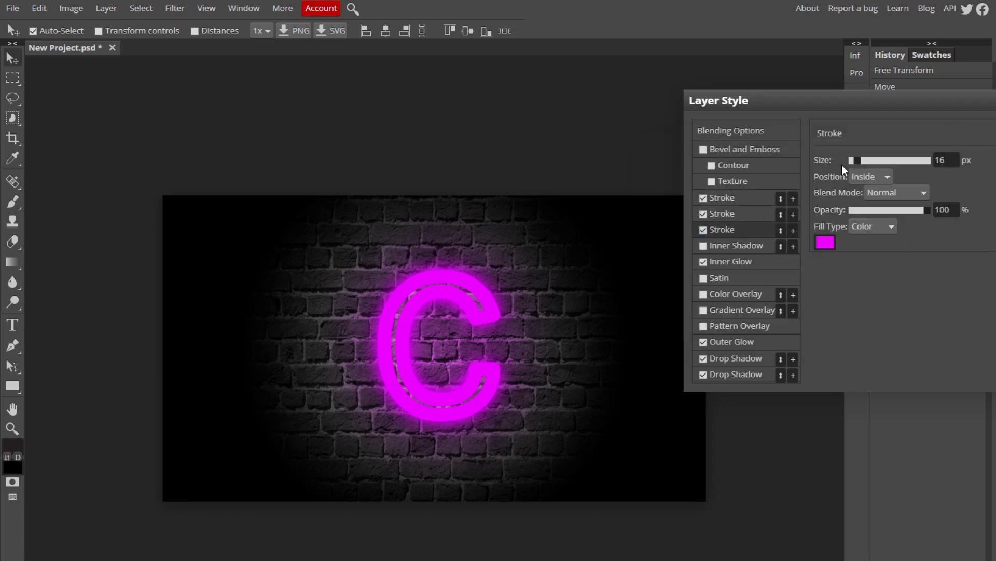
drag(858, 159, 855, 157)
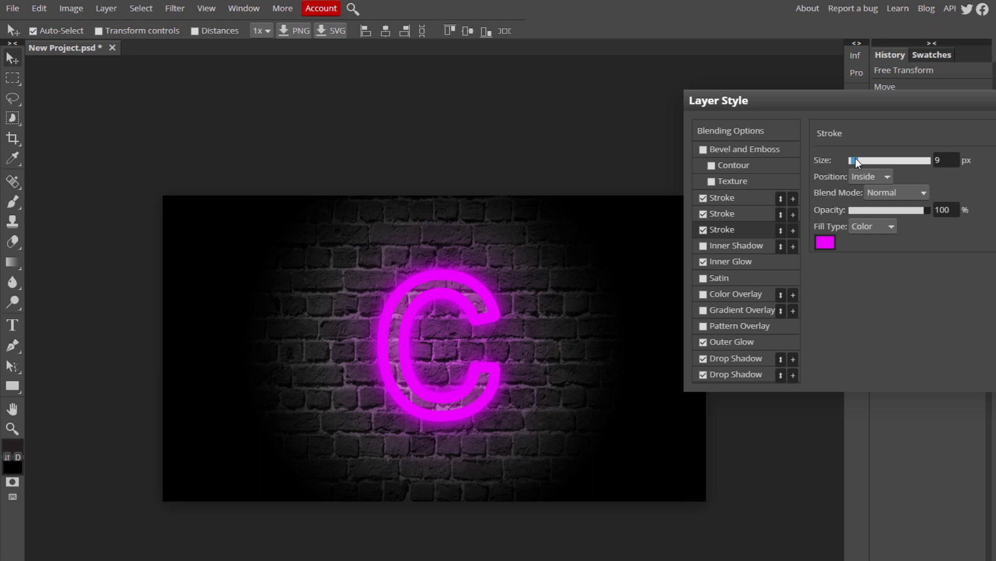
drag(855, 158, 858, 158)
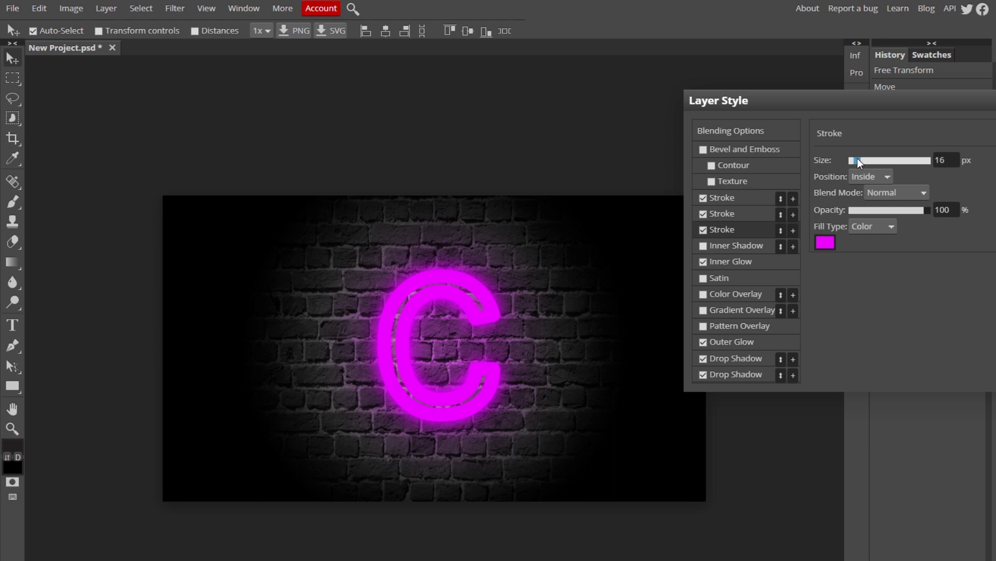
drag(856, 158, 857, 159)
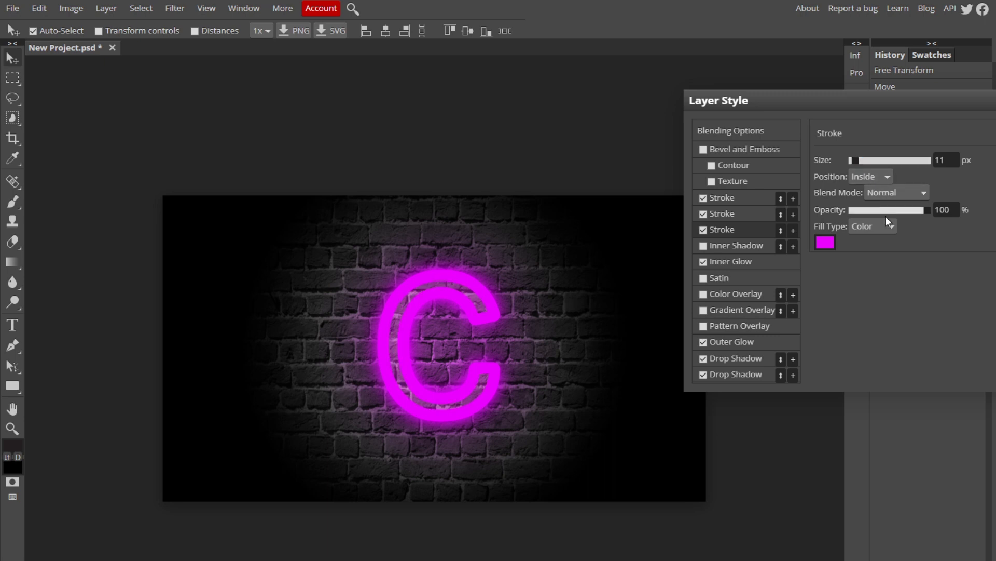
Add a third drop shadow at 0 distance, then disable it and keep the second shadow on
click(793, 374)
click(741, 390)
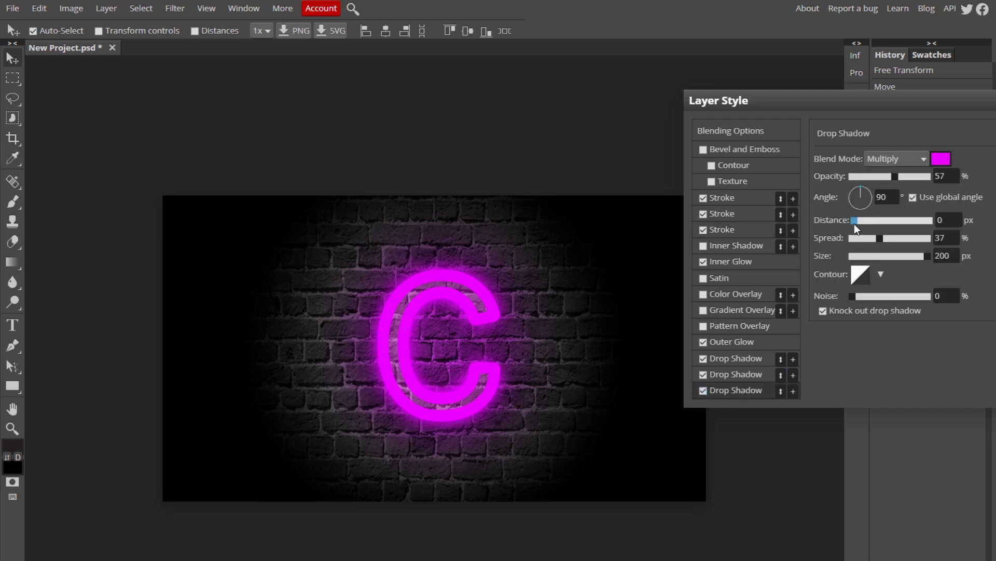
drag(854, 223, 812, 239)
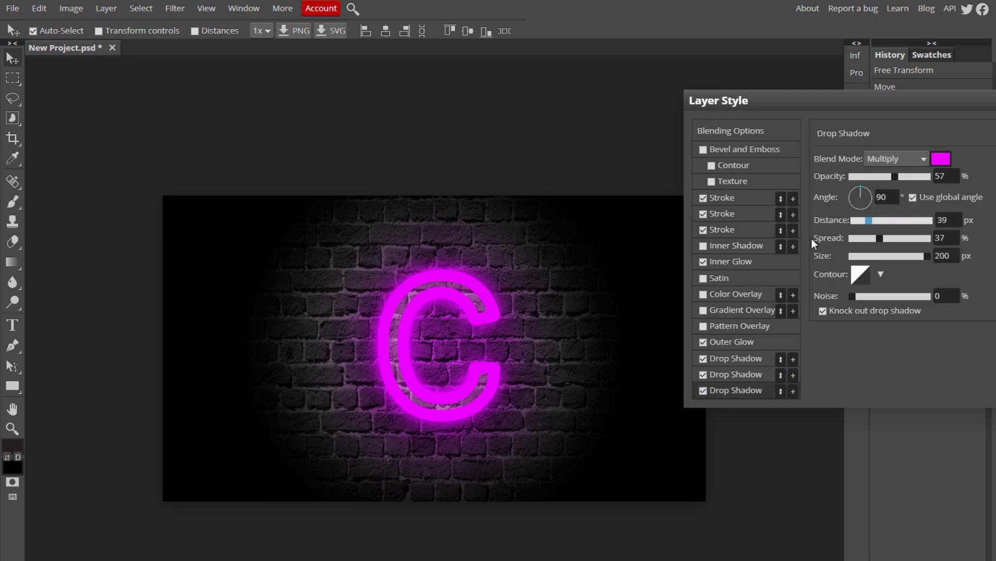
click(703, 390)
click(704, 375)
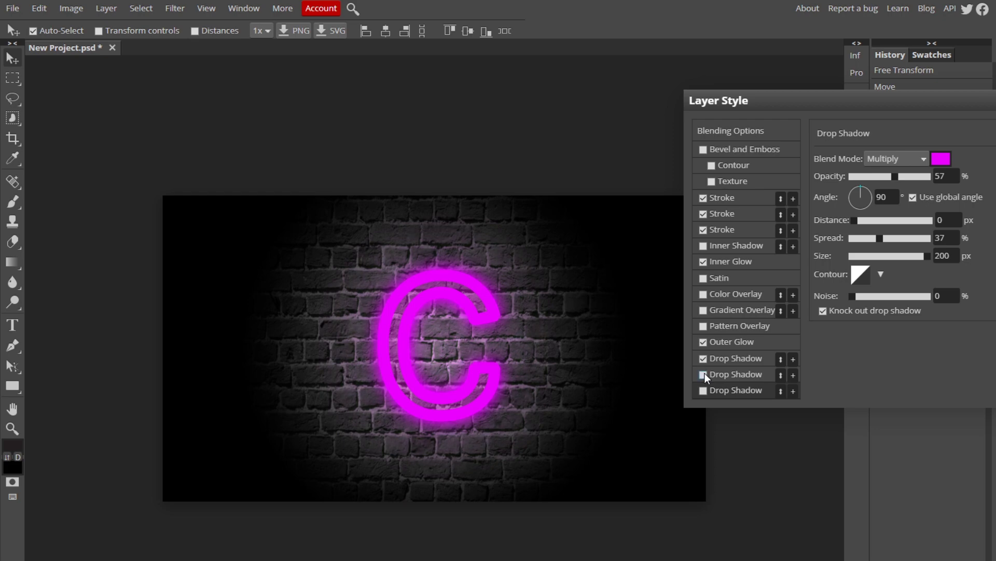
click(705, 372)
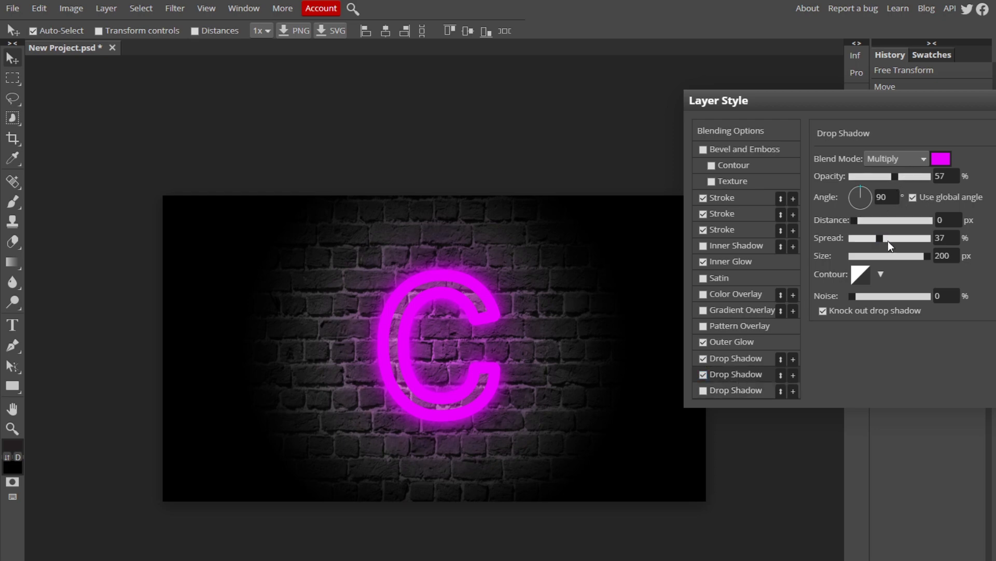
Set the second magenta drop shadow to 49% opacity and 50% spread
mouse_move(889, 241)
mouse_down()
mouse_move(916, 236)
mouse_move(888, 236)
mouse_up()
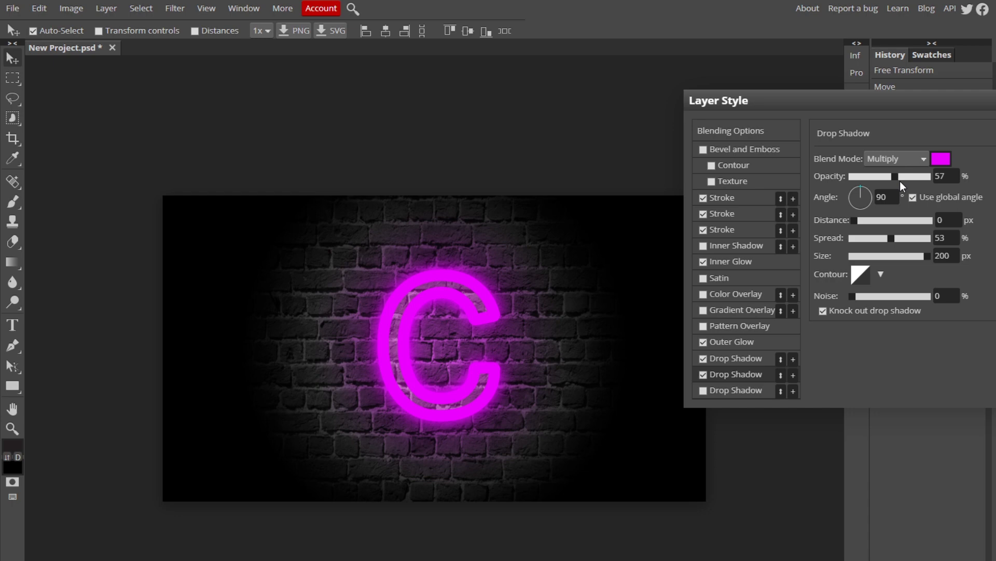
drag(912, 177, 889, 179)
drag(858, 221, 850, 219)
mouse_move(900, 238)
mouse_down()
mouse_move(910, 233)
mouse_move(890, 237)
mouse_up()
Apply the shadow settings, then scale the brick wall's radial gradient overlay to 121%
key(Return)
double_click(952, 272)
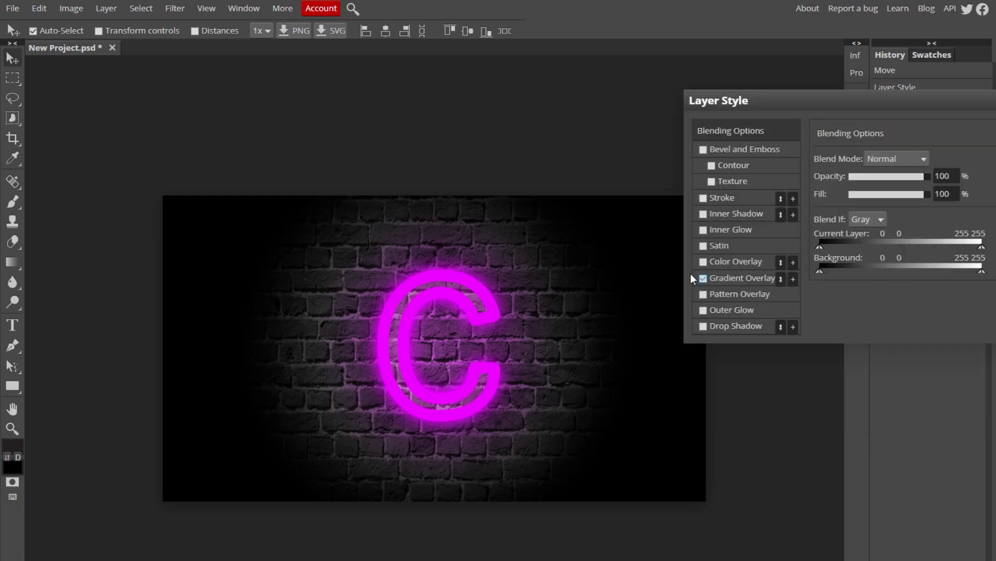
click(725, 278)
drag(882, 255, 896, 239)
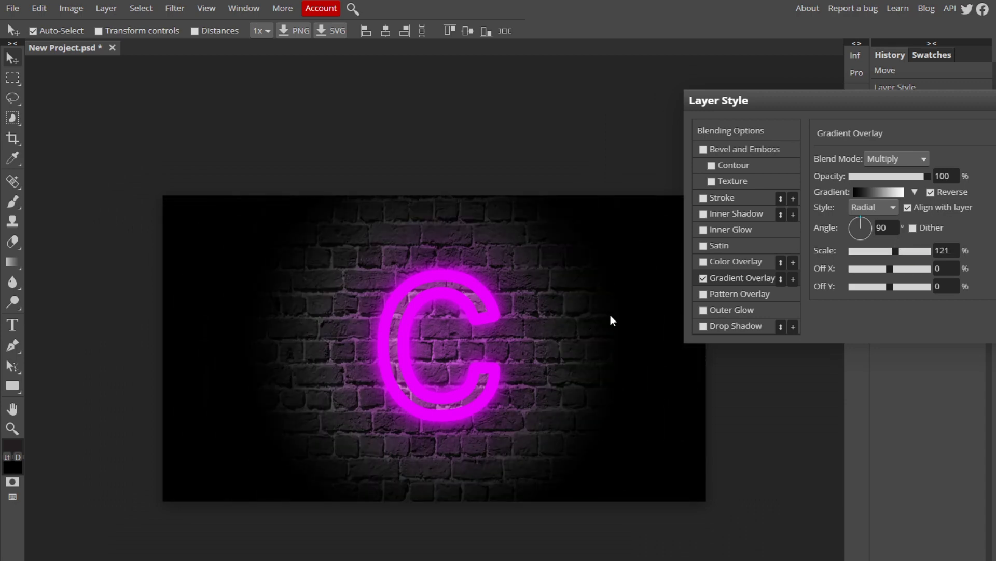
key(Return)
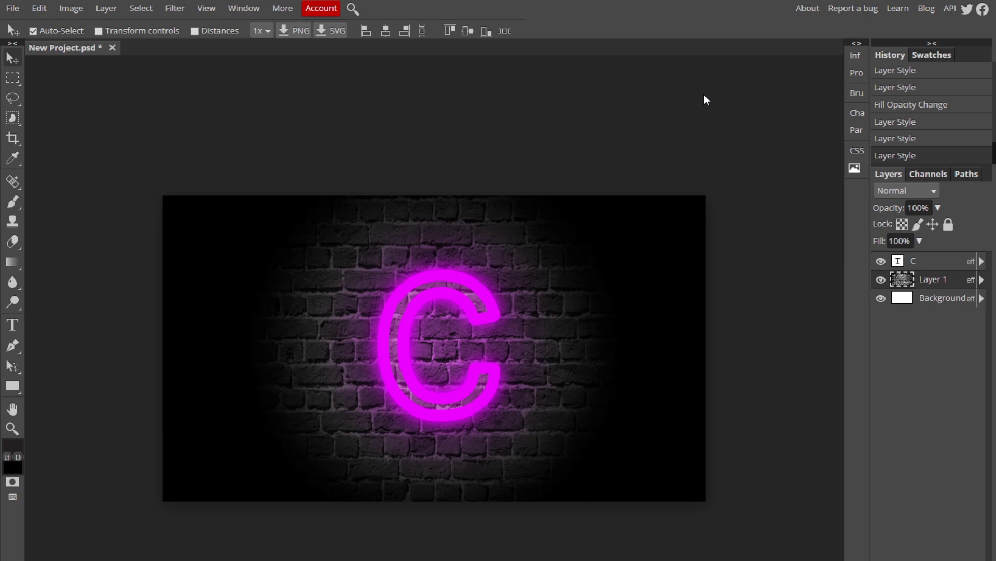
Preview a Gaussian Blur on the brick wall, then cancel it to keep the wall sharp
click(175, 8)
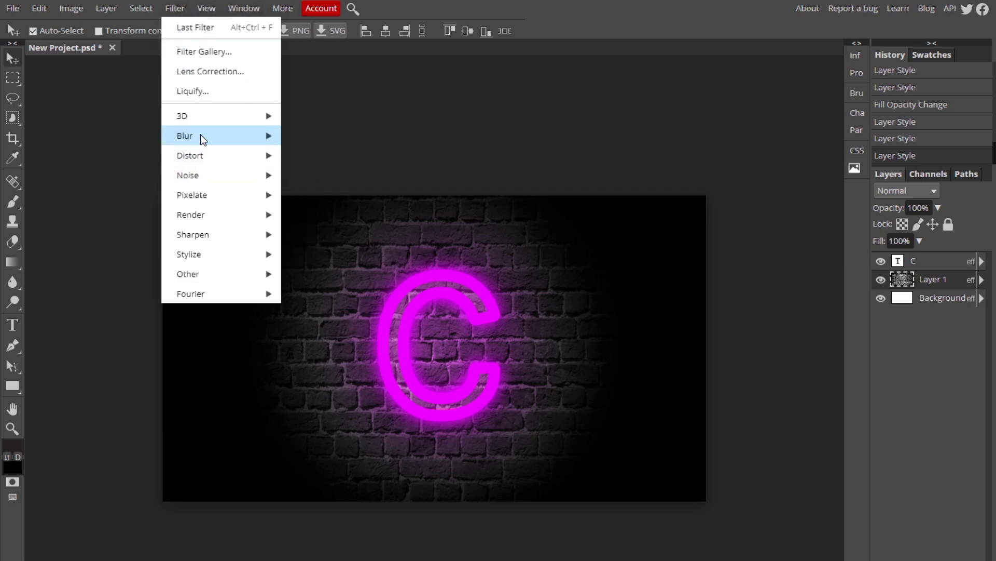
mouse_move(201, 136)
click(320, 214)
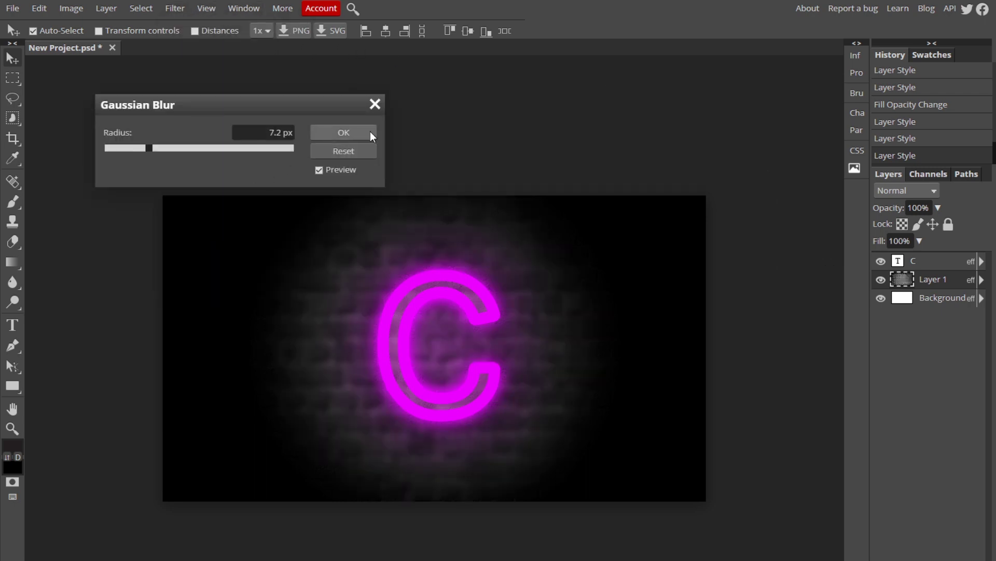
click(375, 103)
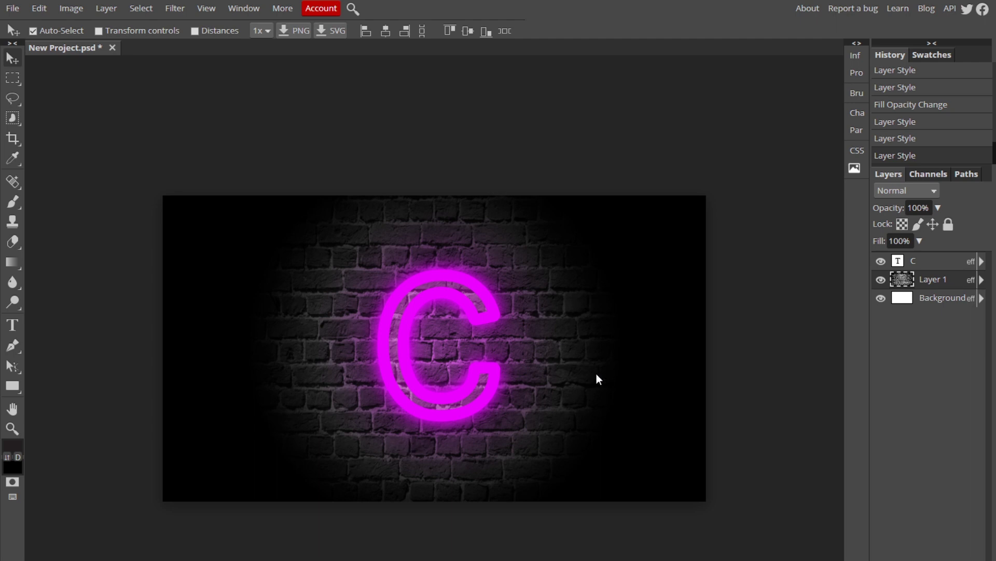
Extend the neon C text with more letters to spell CAMBIT
click(13, 325)
click(503, 358)
click(441, 29)
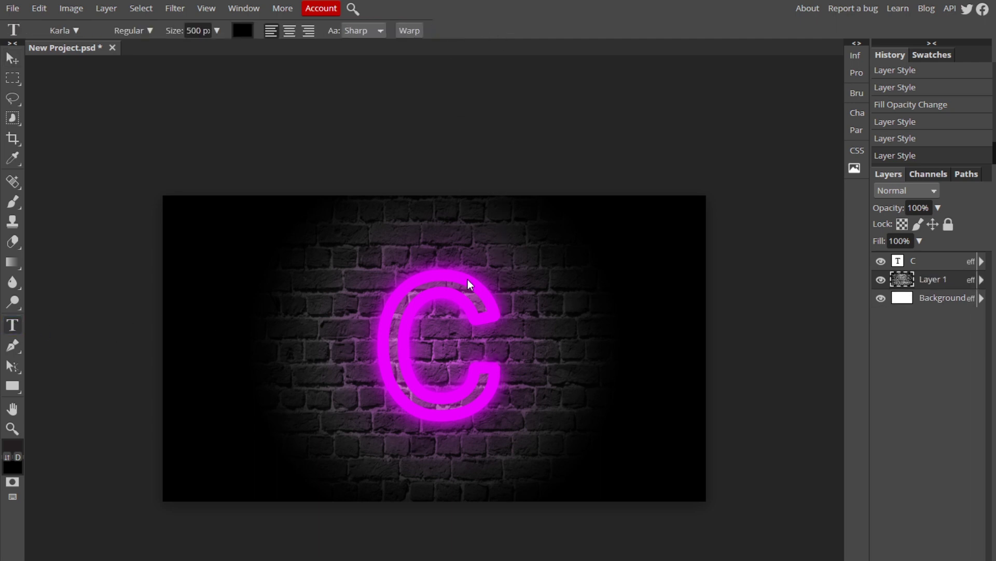
click(492, 372)
text(AN)
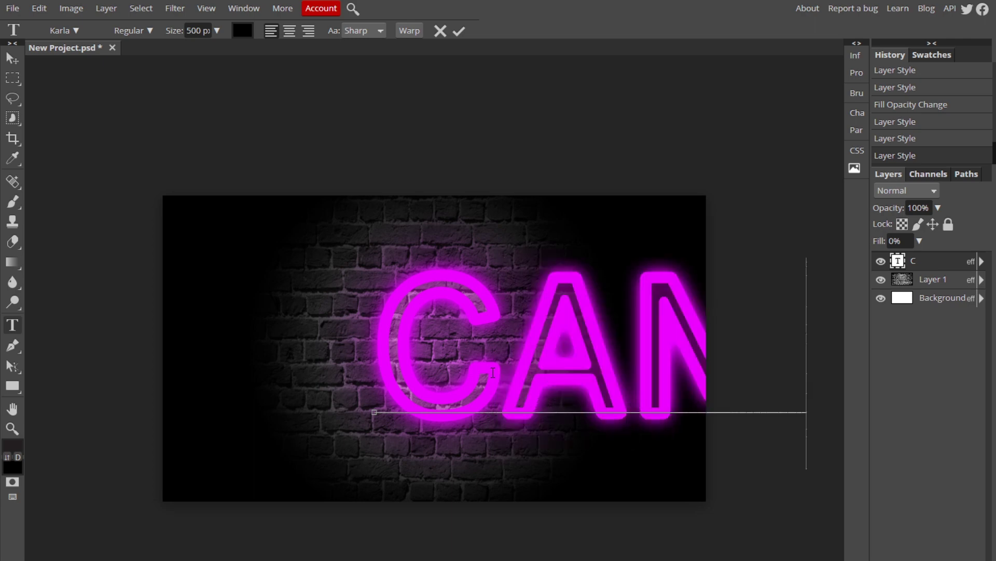
Free Transform CAMBIT, shrinking it and shifting it left to fit the wall
click(72, 12)
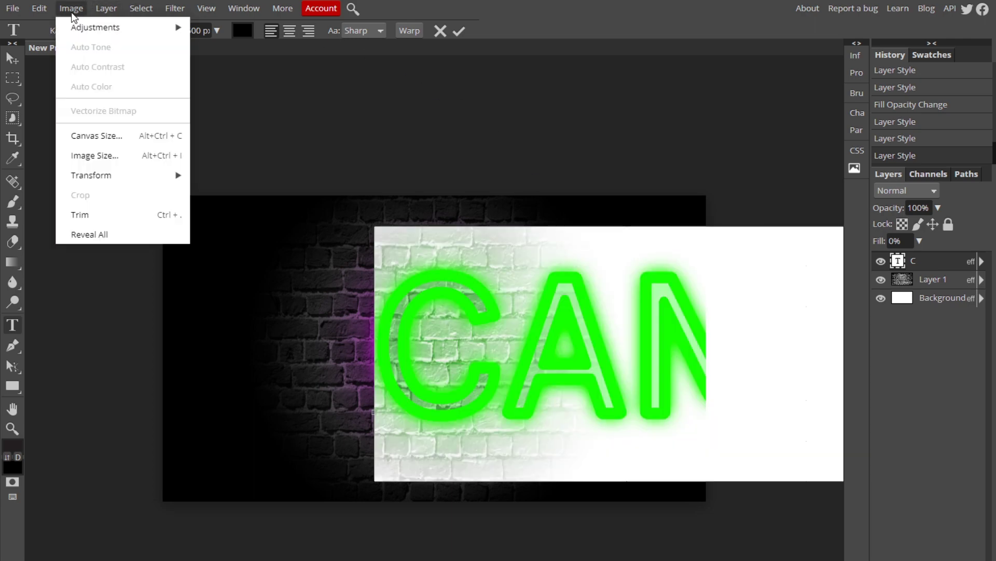
mouse_move(39, 9)
click(78, 280)
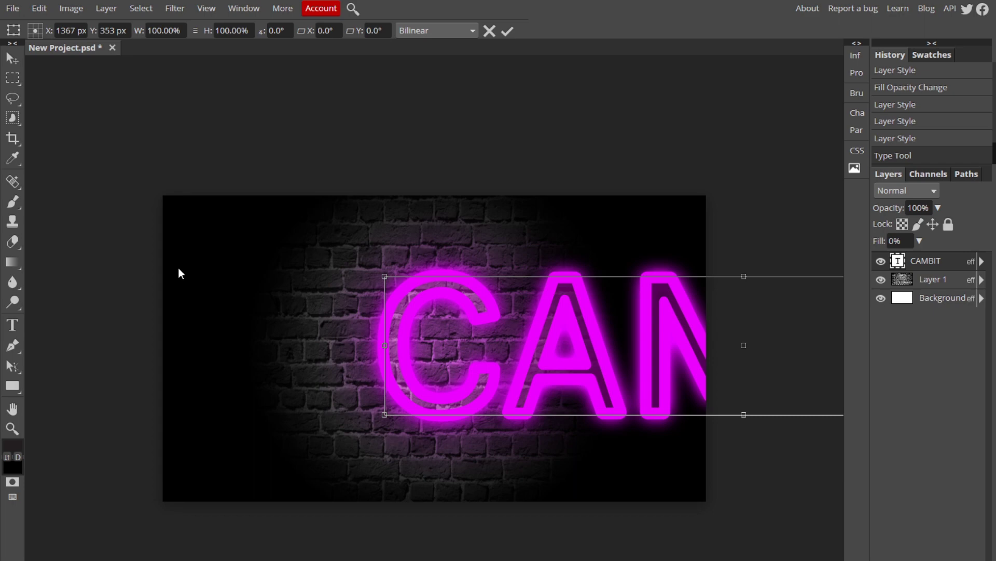
drag(386, 278, 388, 279)
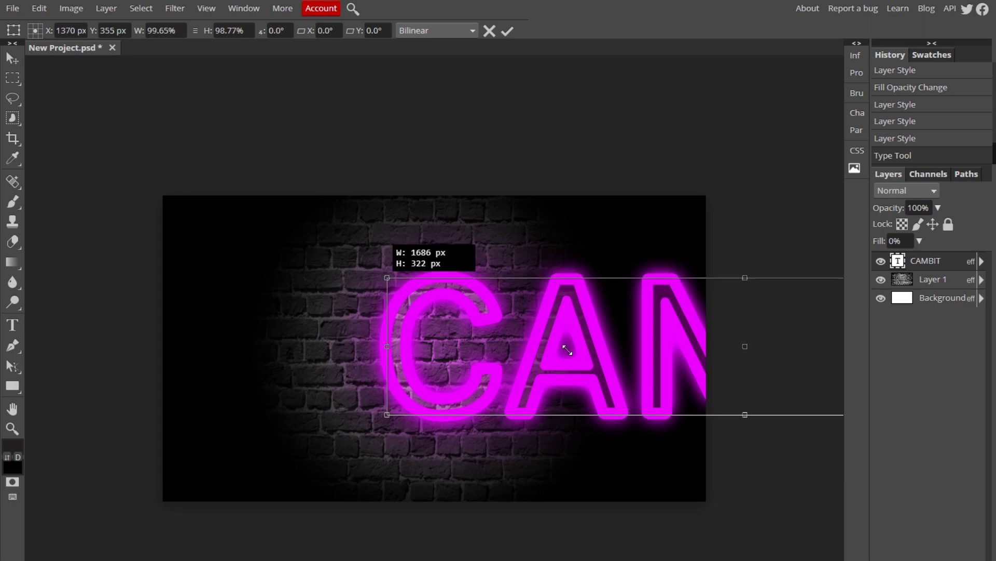
drag(567, 350, 236, 291)
drag(371, 331, 313, 337)
click(506, 32)
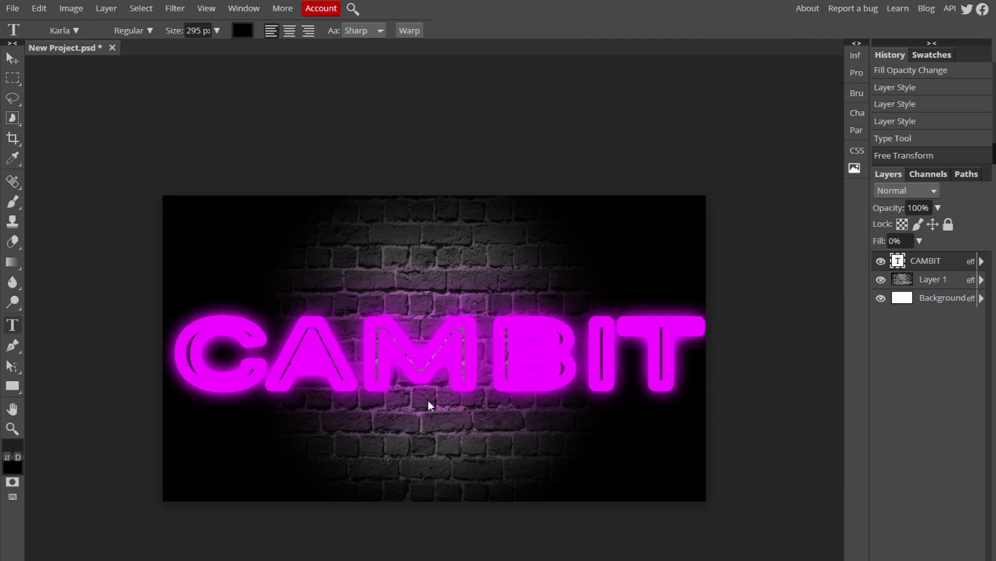
Tweak CAMBIT's stroke sizes in Layer Style and enable the first stroke
double_click(960, 263)
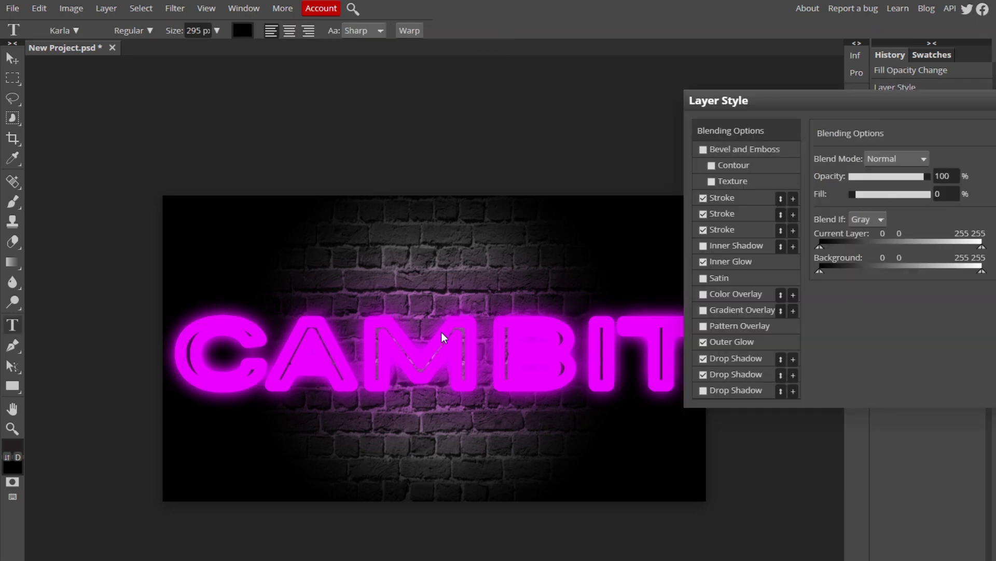
click(737, 213)
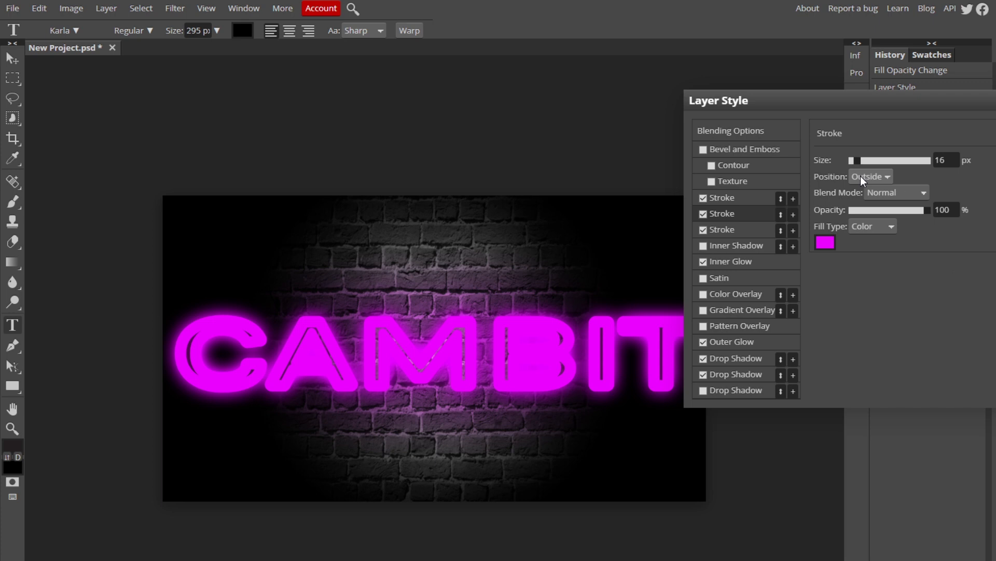
drag(857, 160, 853, 161)
click(728, 229)
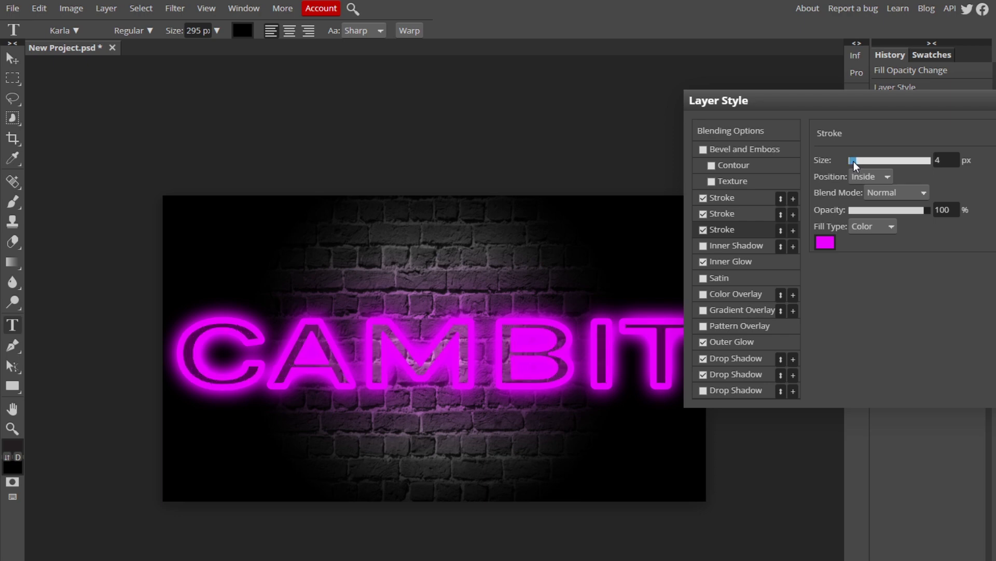
click(704, 198)
click(736, 198)
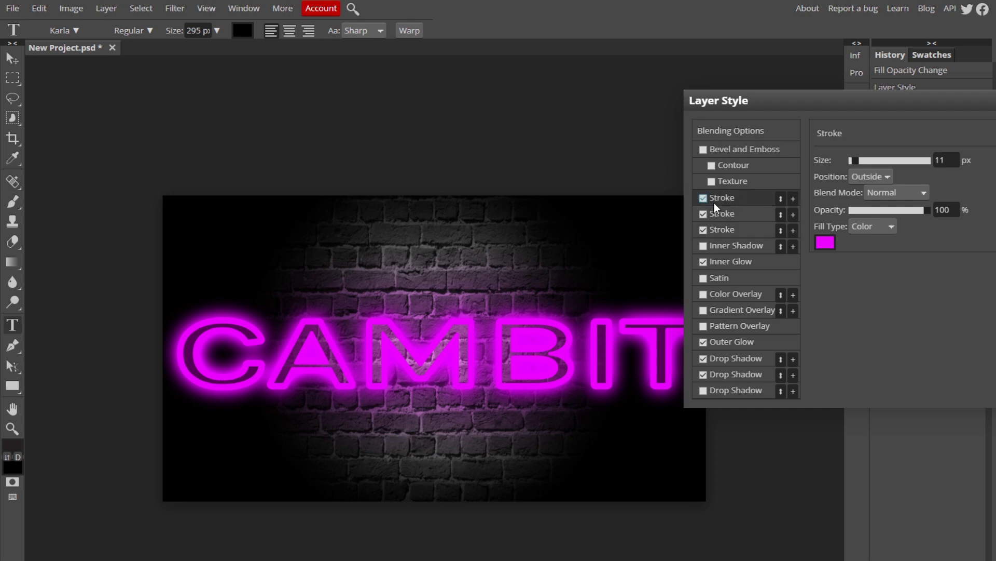
key(Return)
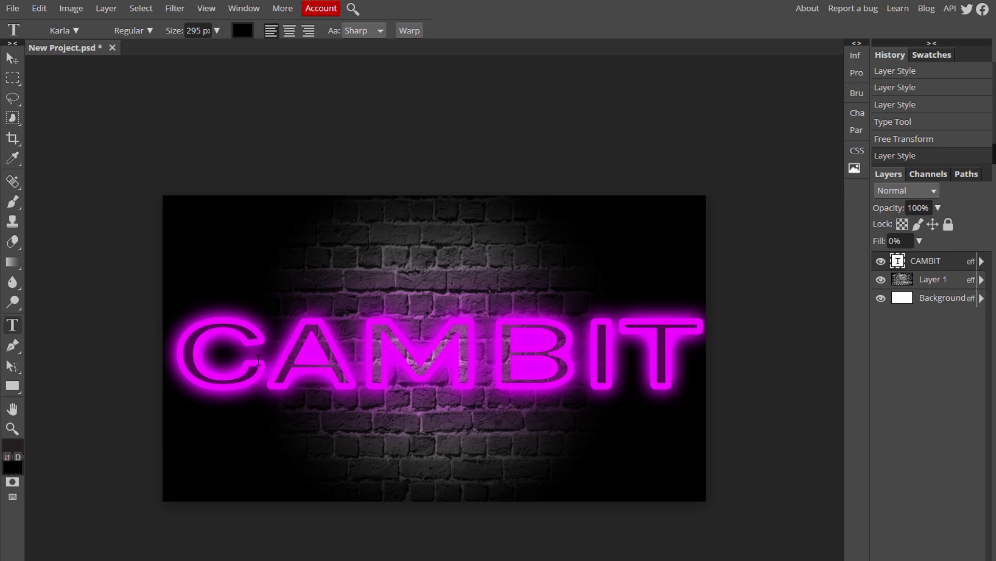
Step back through History to the single neon C Layer Style state
drag(259, 359, 371, 356)
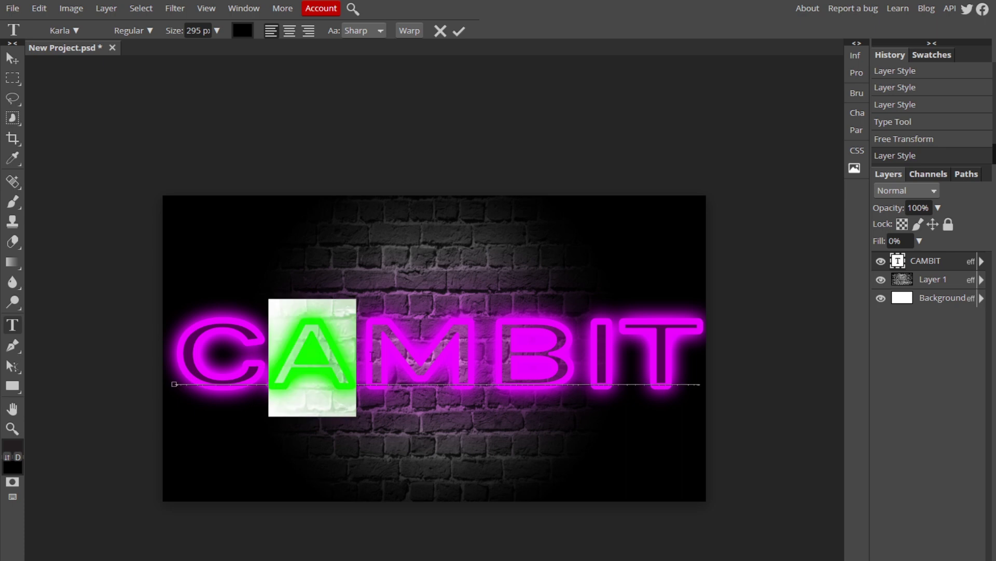
click(911, 88)
click(926, 121)
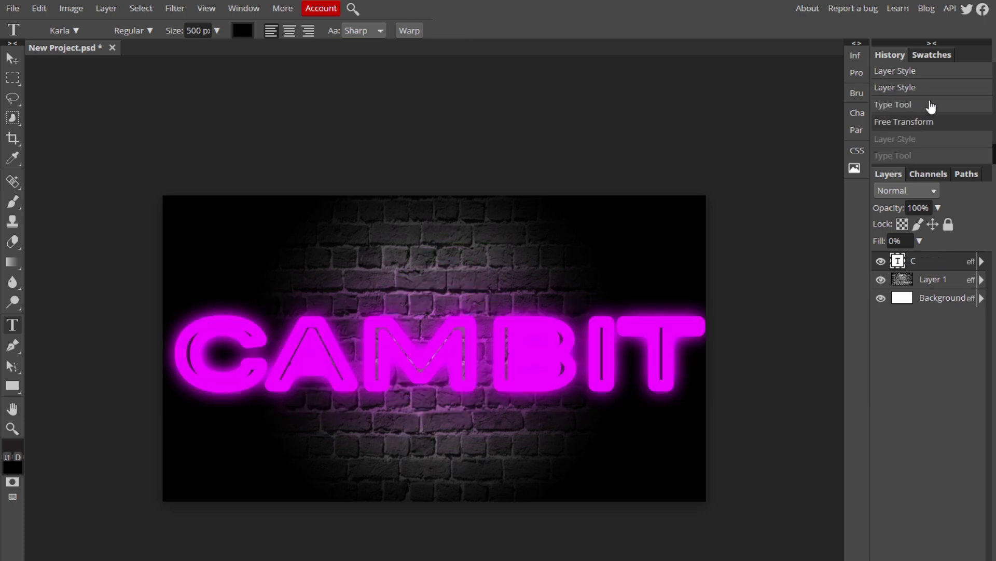
click(929, 103)
click(927, 88)
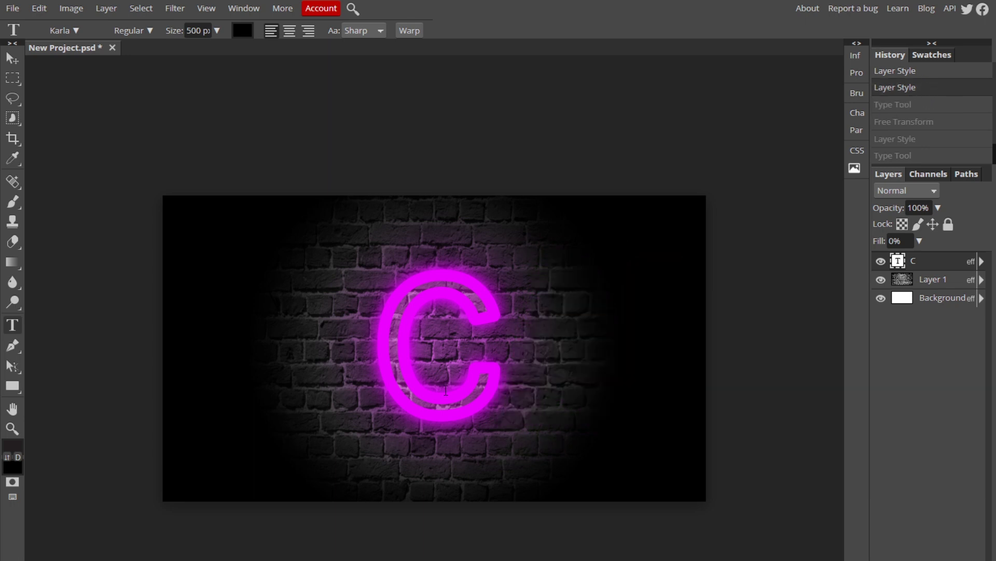